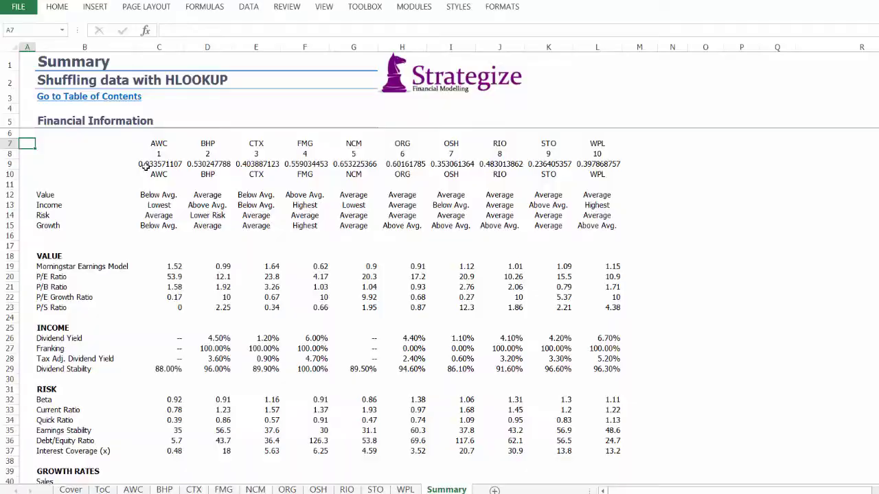
Inspect the formulas in C10, C9 and C7, confirming that C7 refers to C10.
{"action": "left_click", "coordinate": [149, 174]}
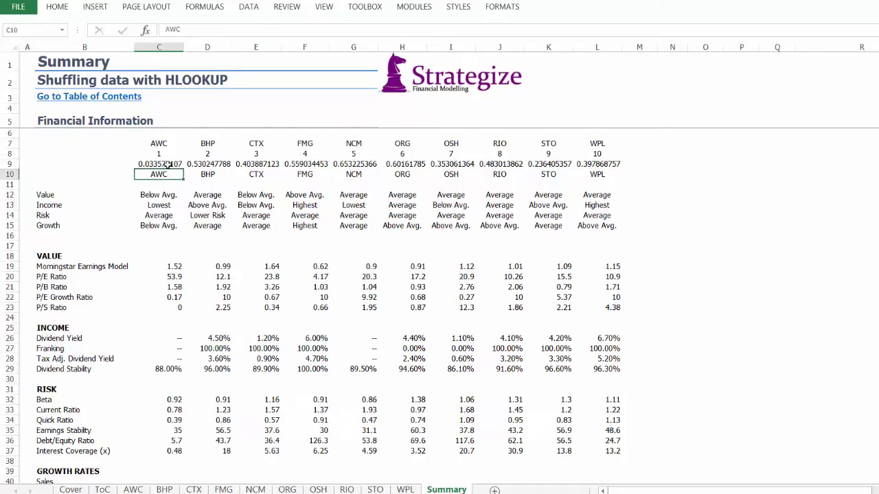
{"action": "left_click", "coordinate": [168, 165]}
{"action": "left_click", "coordinate": [160, 141]}
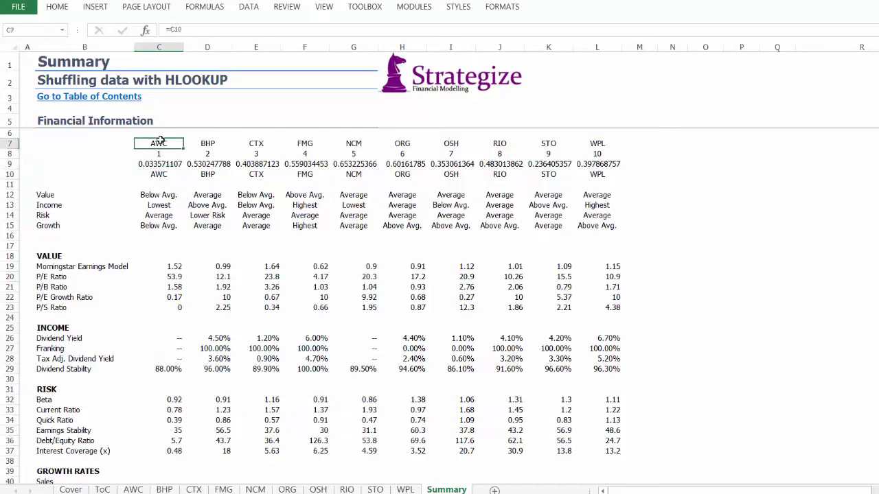
{"action": "left_click", "coordinate": [226, 29]}
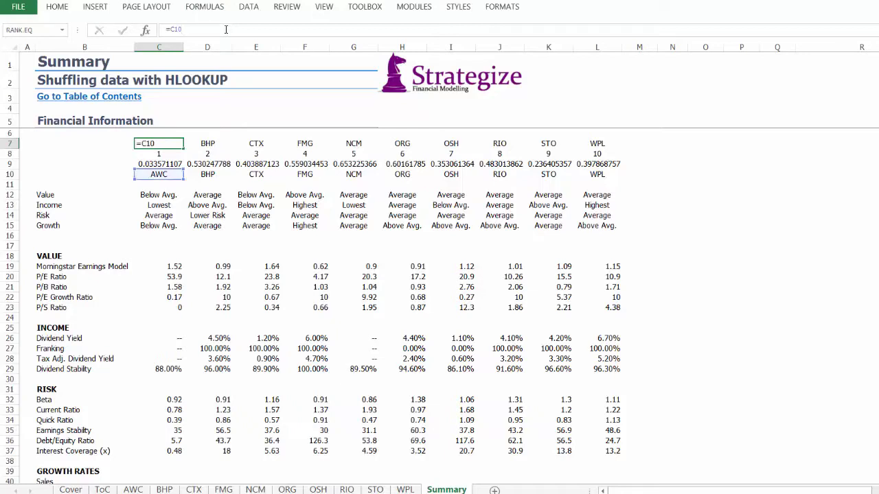
{"action": "key", "text": "Escape"}
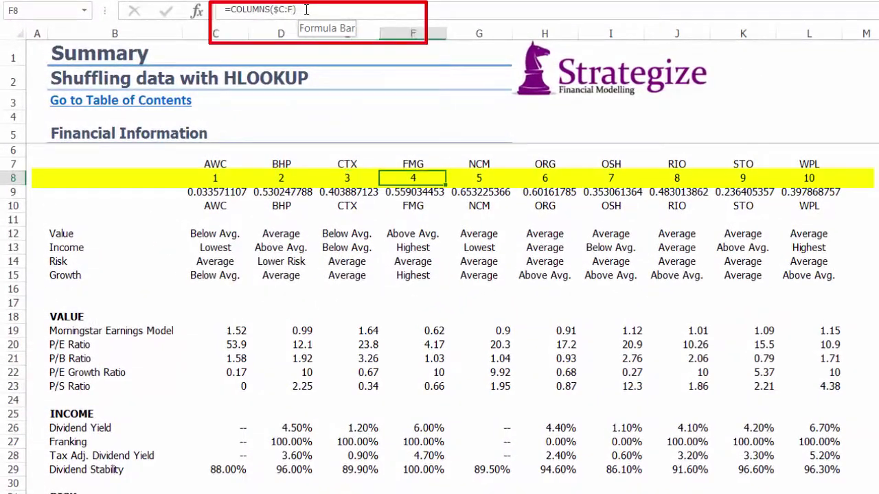
{"action": "left_click", "coordinate": [196, 206]}
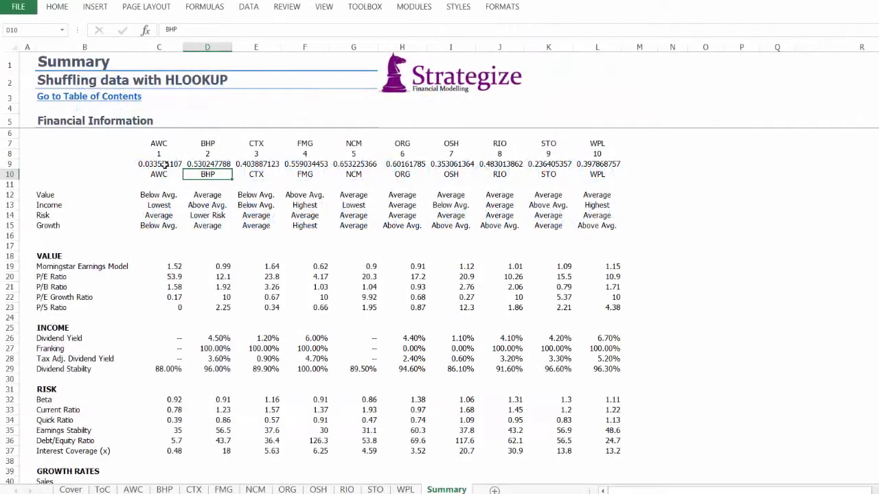
Re-enter C9's =RAND() to refresh row 9's random values, checking them across to K9.
{"action": "left_click", "coordinate": [164, 164]}
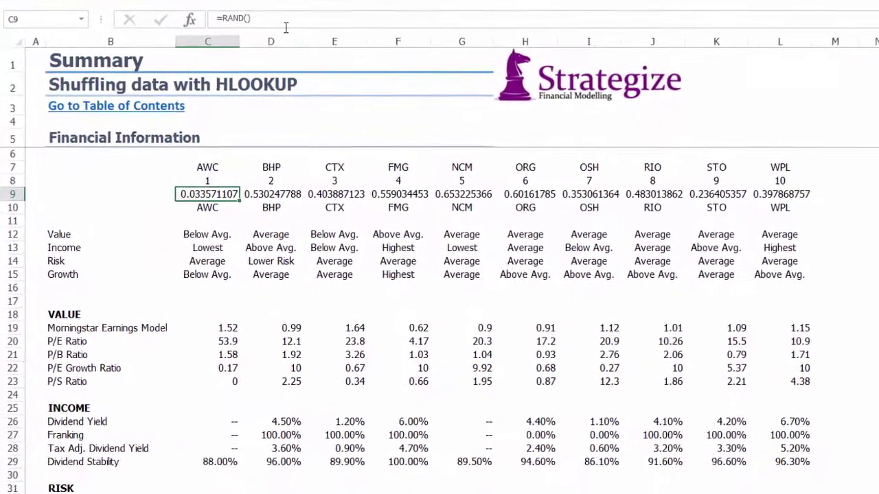
{"action": "left_click", "coordinate": [286, 22]}
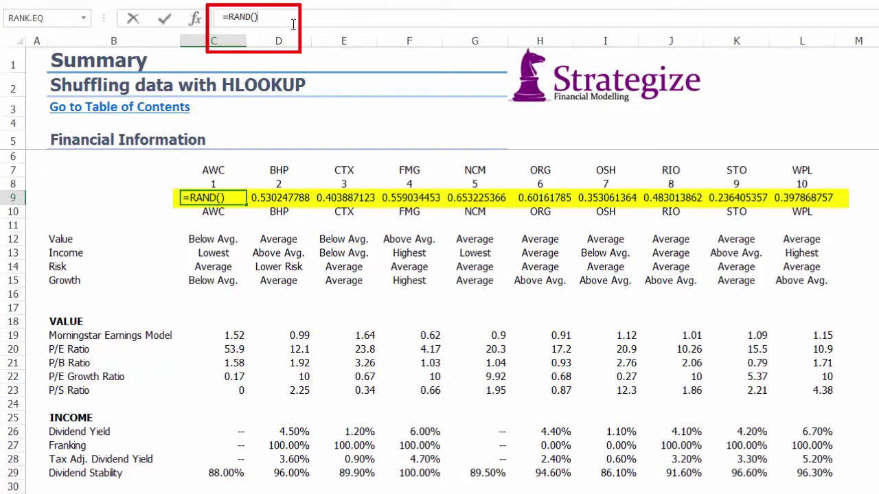
{"action": "key", "text": "Return"}
{"action": "key", "text": "Up"}
{"action": "key", "text": "Right"}
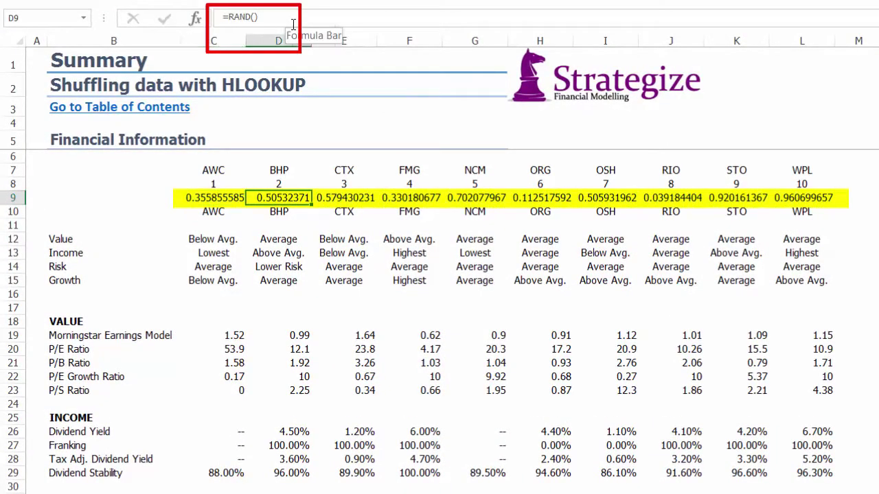
{"action": "key", "text": "Right"}
{"action": "key", "text": "Right"}
{"action": "key", "text": "Right"}
{"action": "key", "text": "Right"}
{"action": "key", "text": "Right"}
{"action": "key", "text": "Right"}
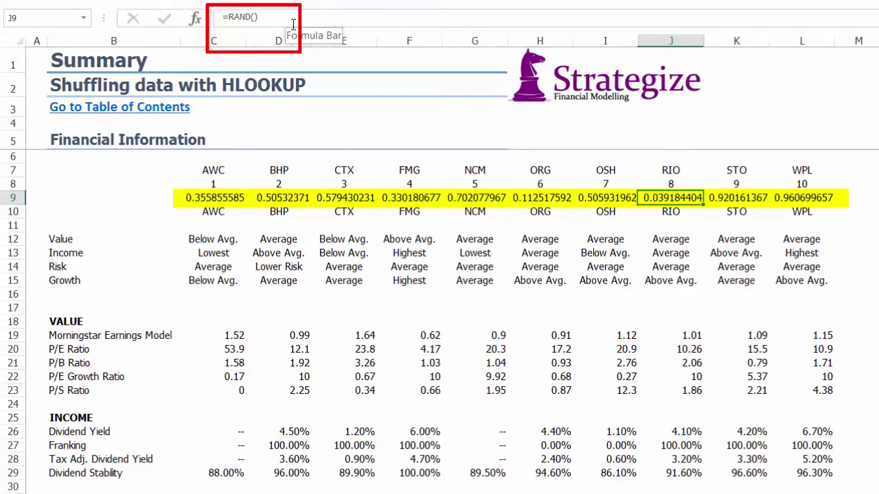
{"action": "key", "text": "Right"}
{"action": "key", "text": "Right"}
{"action": "key", "text": "Left"}
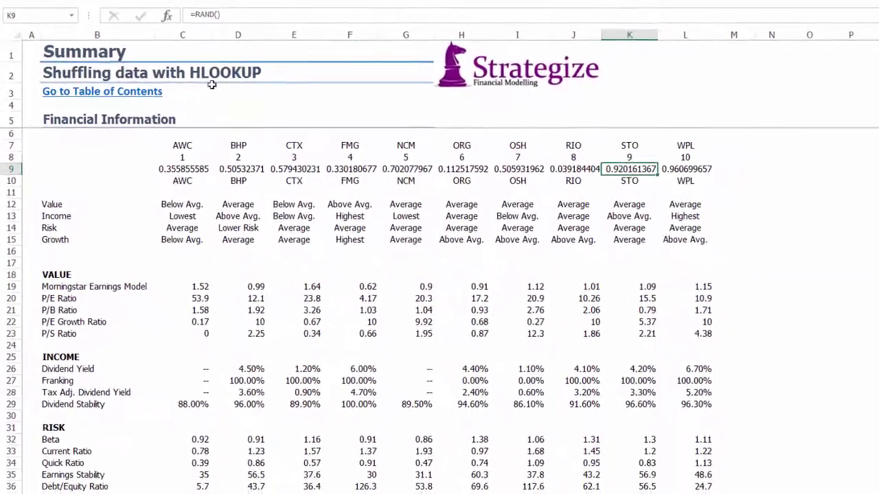
{"action": "left_click", "coordinate": [165, 183]}
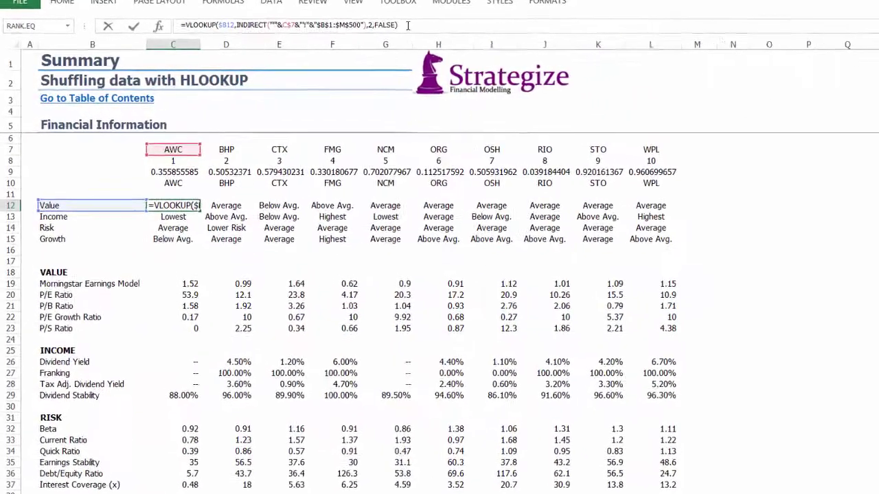
{"action": "key", "text": "ctrl+Return"}
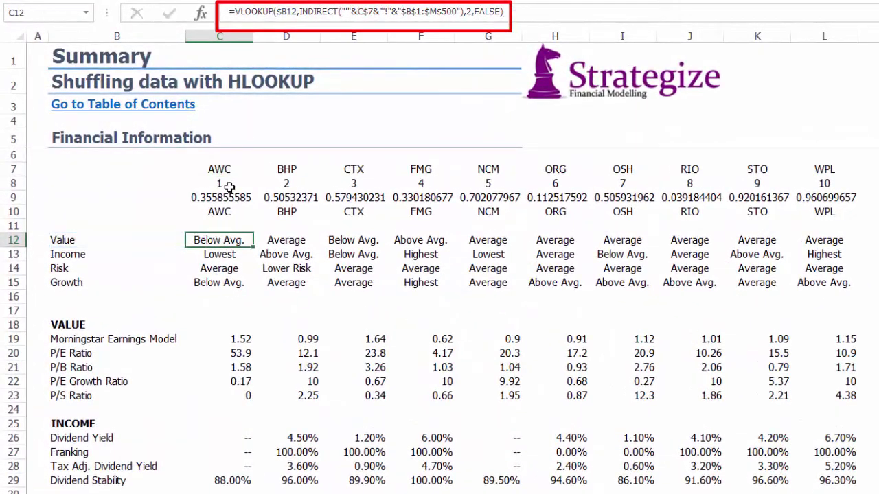
{"action": "left_click", "coordinate": [222, 171]}
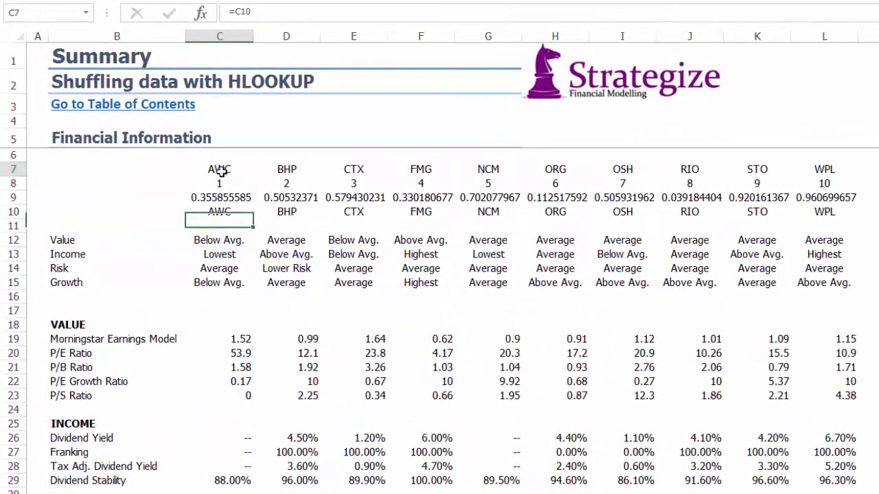
{"action": "left_click", "coordinate": [420, 252]}
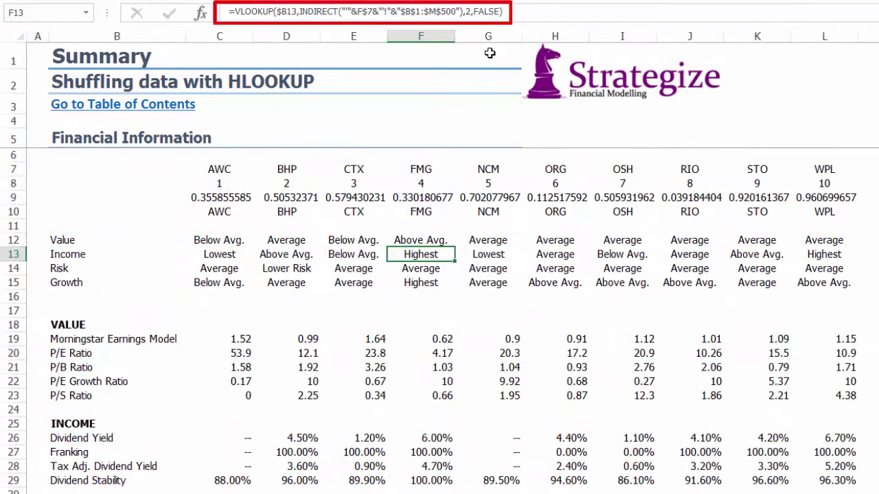
{"action": "left_click", "coordinate": [522, 10]}
{"action": "key", "text": "Escape"}
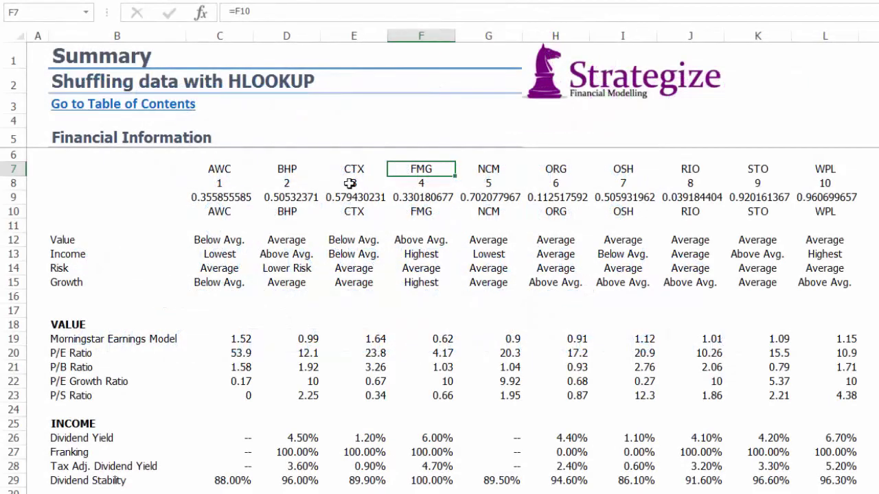
Start C7's formula as =HLOOKUP(LARGE($C$9:$L$9, using the absolute row 9 random range.
{"action": "left_click", "coordinate": [212, 171]}
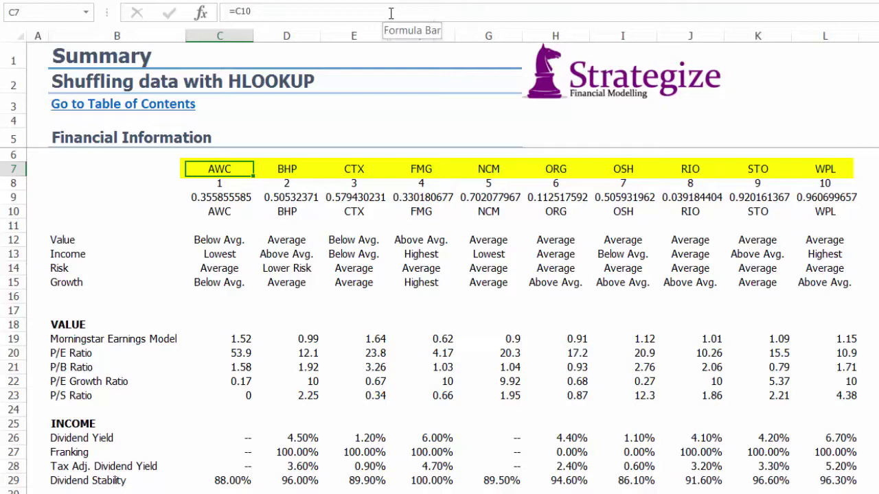
{"action": "type", "text": "=hlo"}
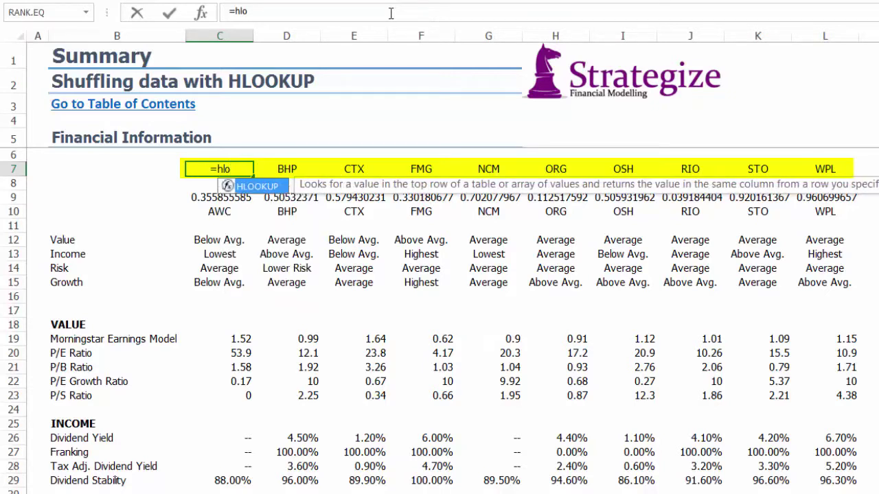
{"action": "key", "text": "Tab"}
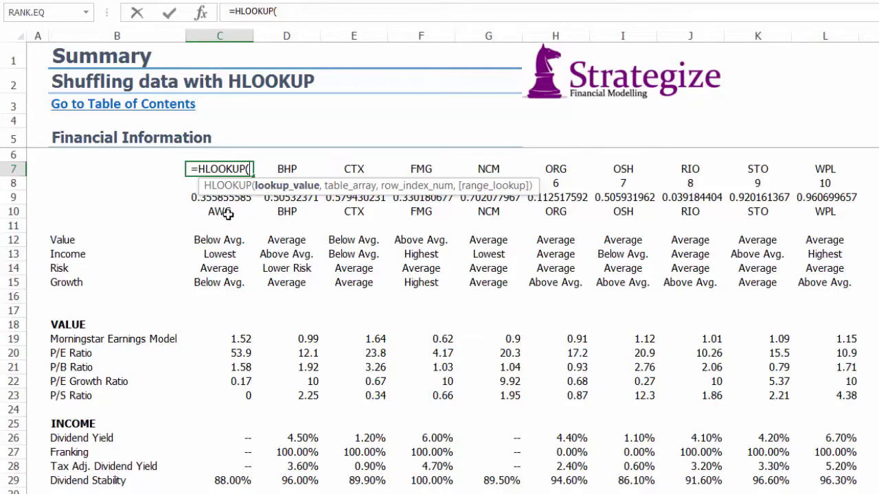
{"action": "type", "text": "larg"}
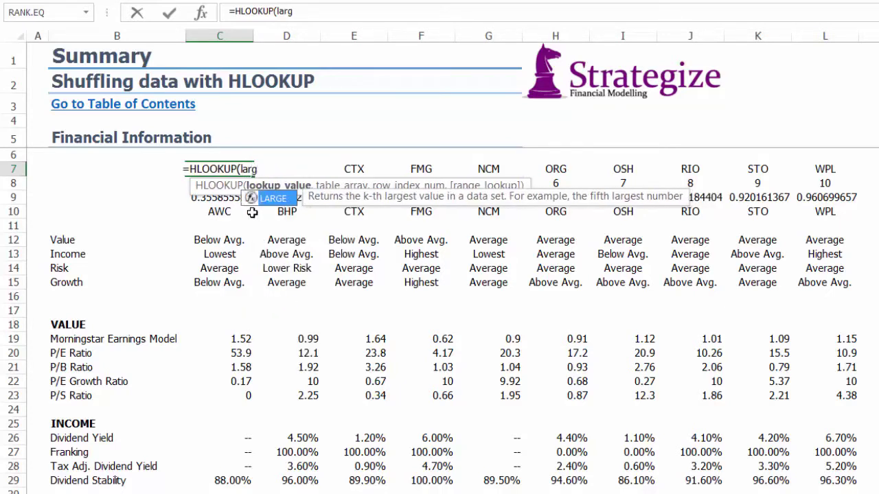
{"action": "key", "text": "Tab"}
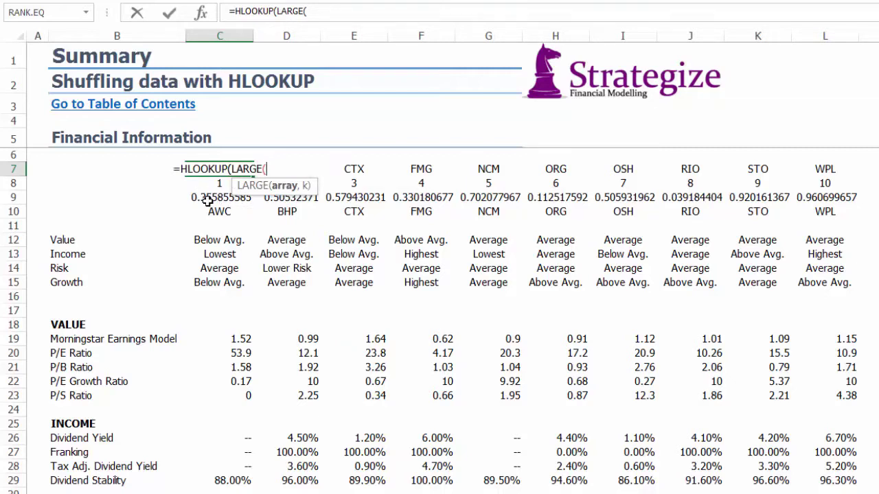
{"action": "left_click_drag", "start_coordinate": [206, 197], "coordinate": [797, 197]}
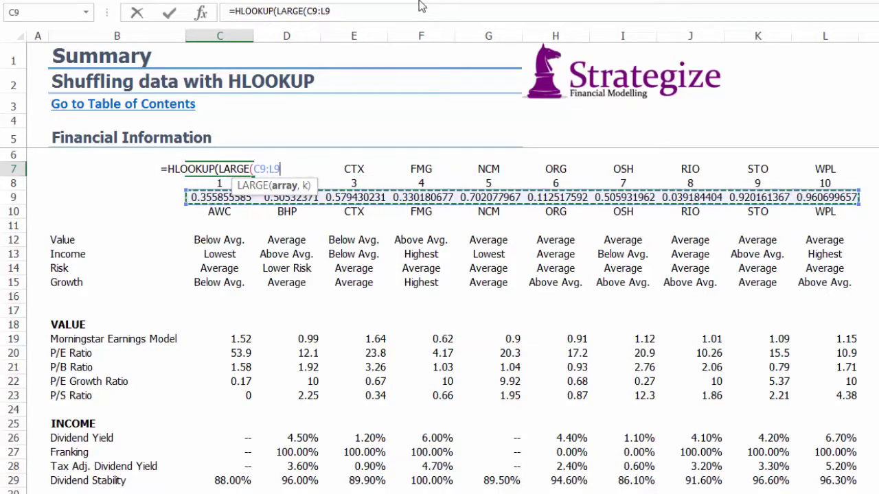
{"action": "key", "text": "F4"}
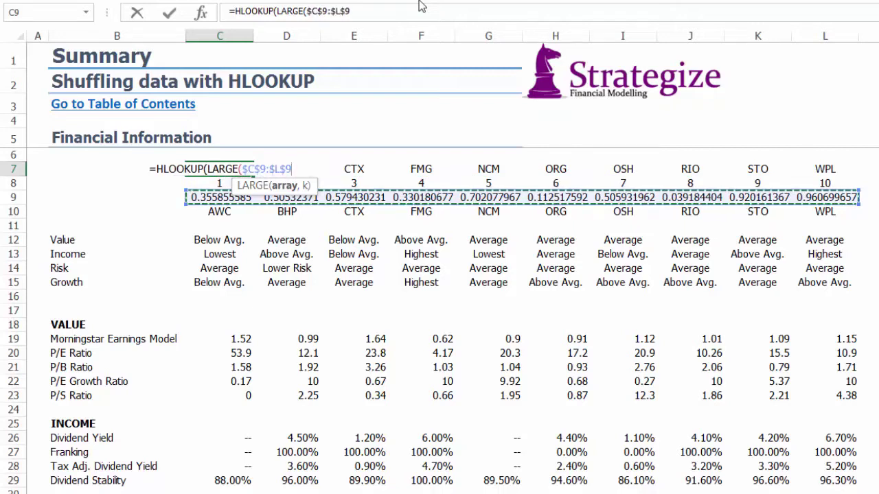
{"action": "left_click", "coordinate": [395, 16]}
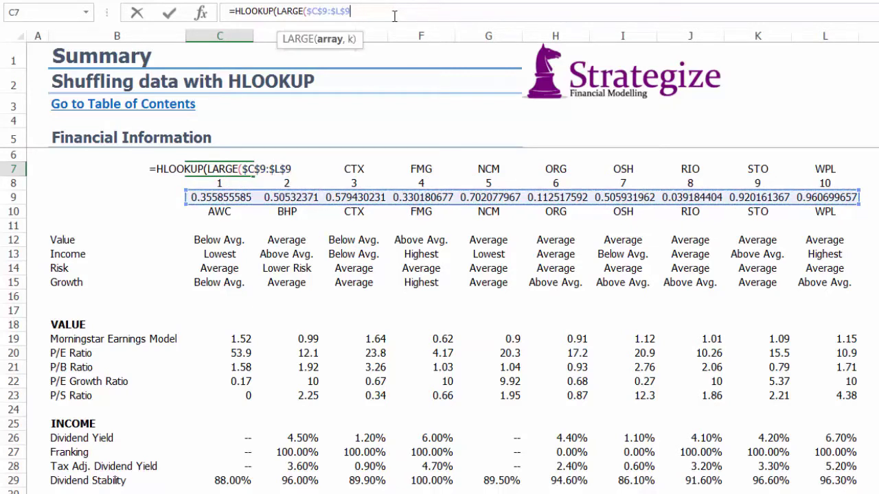
{"action": "type", "text": ","}
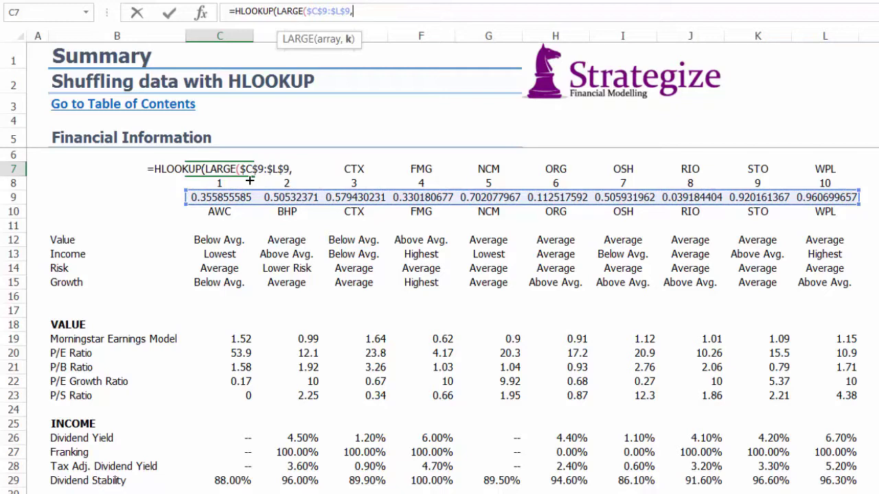
Finish C7 as =HLOOKUP(LARGE($C$9:$L$9,C8),$C$9:$L$10,2,FALSE) so it returns a random ticker.
{"action": "left_click", "coordinate": [224, 184]}
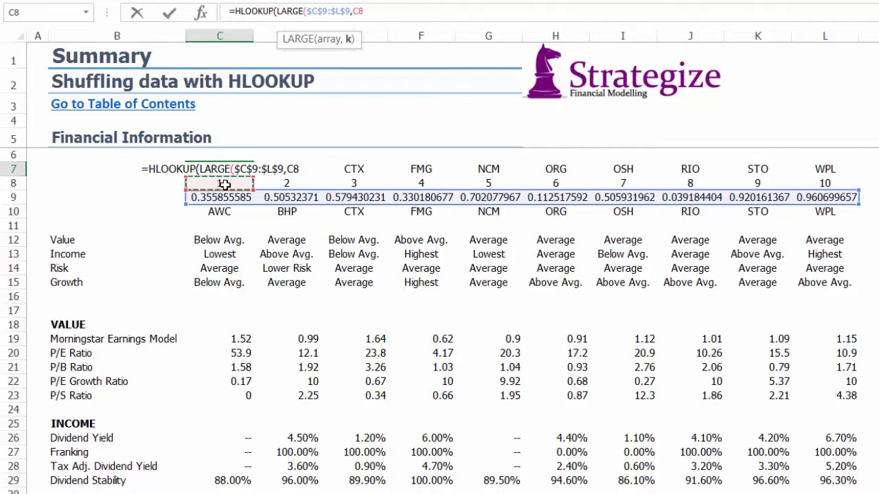
{"action": "type", "text": ")"}
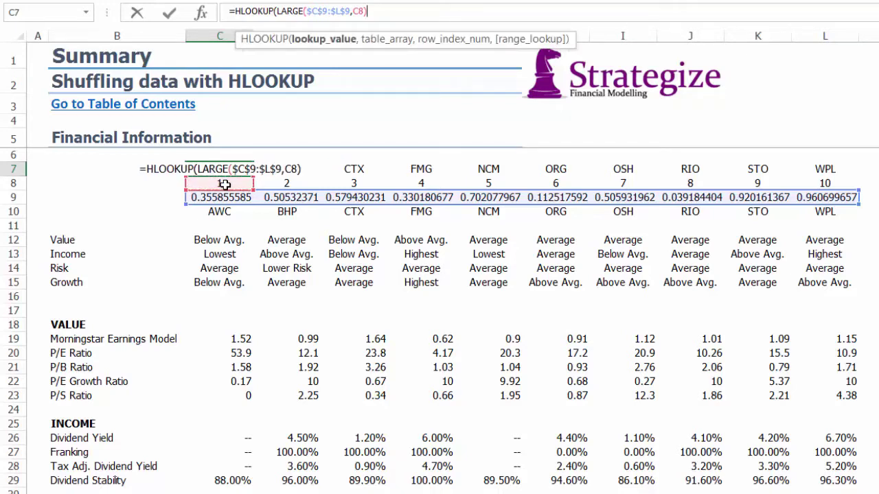
{"action": "type", "text": ","}
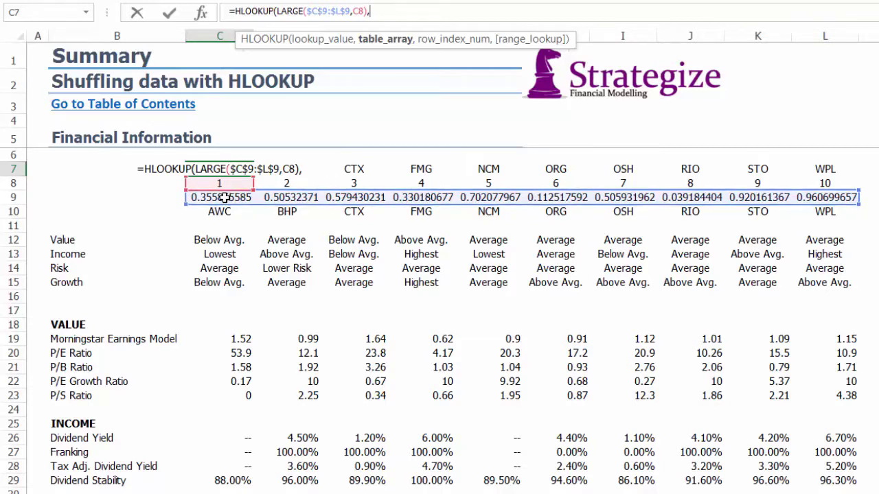
{"action": "left_click_drag", "start_coordinate": [224, 198], "coordinate": [804, 209]}
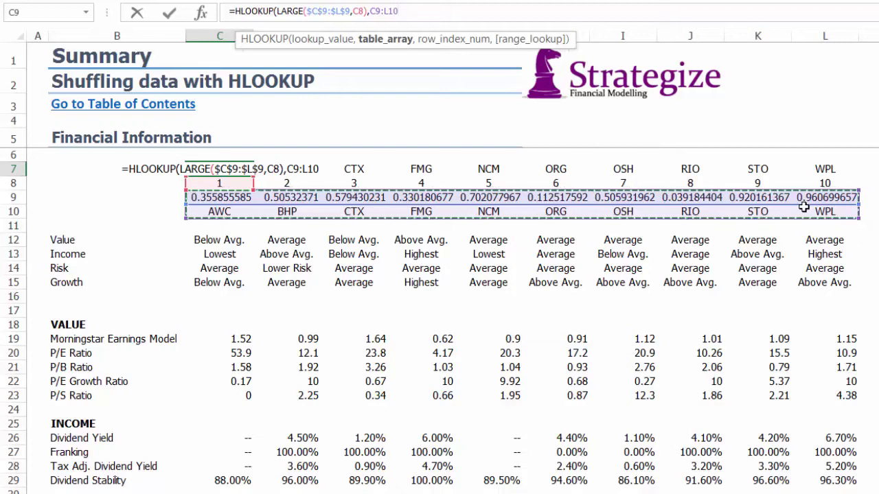
{"action": "key", "text": "F4"}
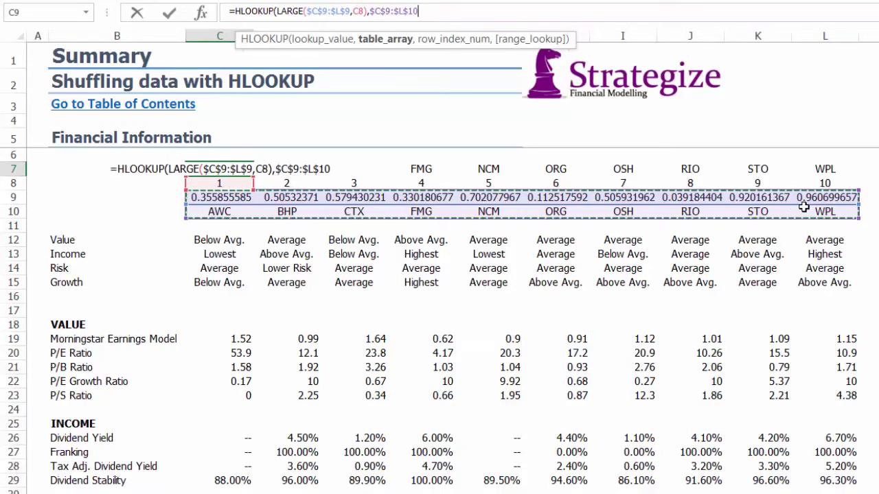
{"action": "type", "text": ",2,"}
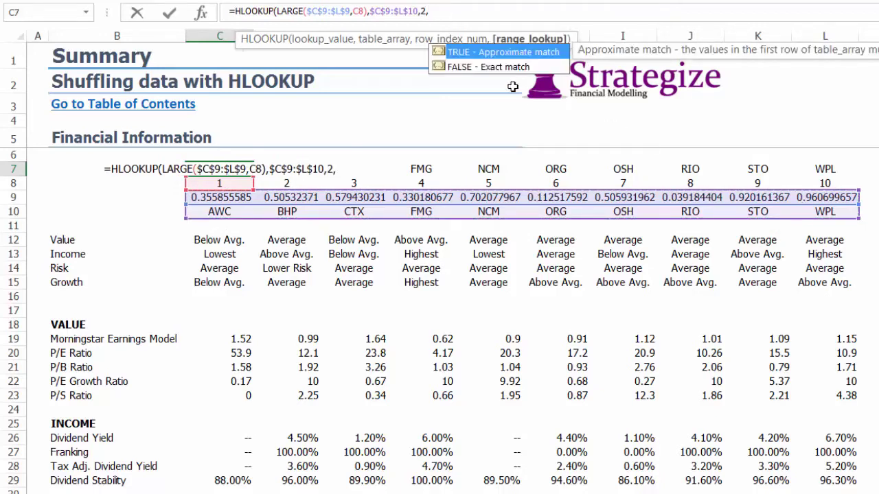
{"action": "left_click", "coordinate": [494, 67]}
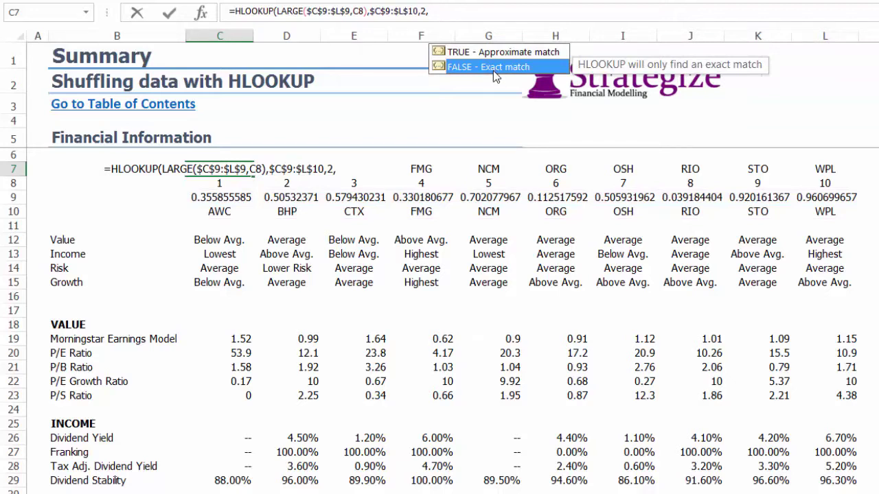
{"action": "double_click", "coordinate": [493, 67]}
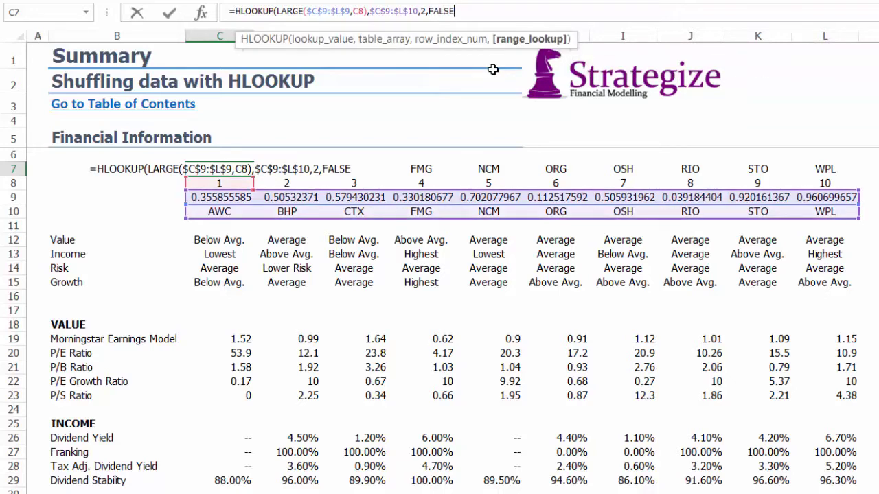
{"action": "type", "text": ")"}
{"action": "key", "text": "Return"}
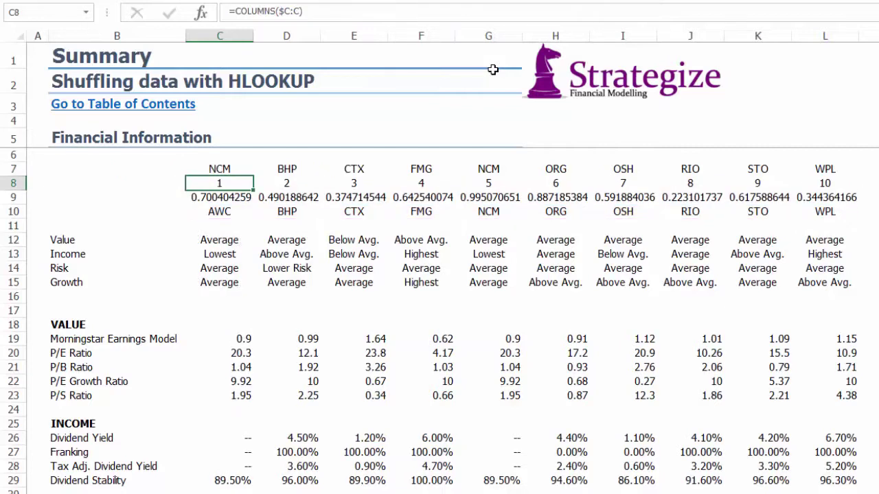
Copy C7's HLOOKUP into D7 and verify its LARGE array, k of D8, and lookup table.
{"action": "key", "text": "Up"}
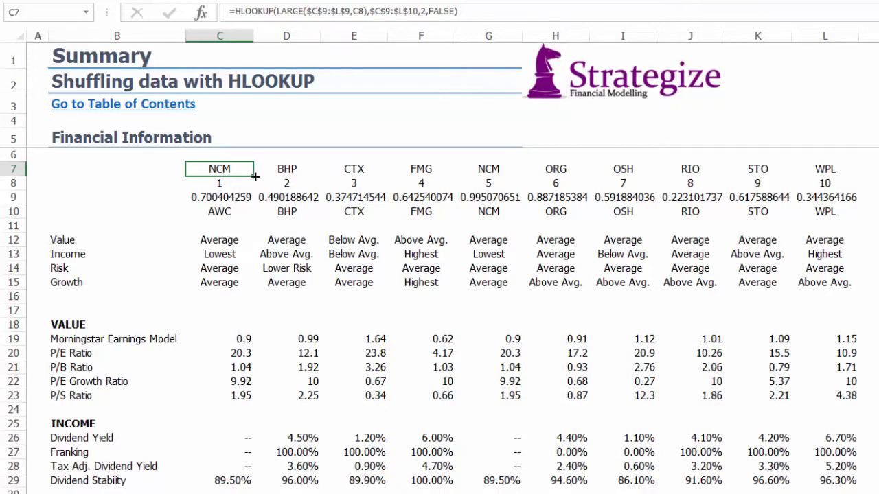
{"action": "left_click_drag", "start_coordinate": [257, 177], "coordinate": [290, 172]}
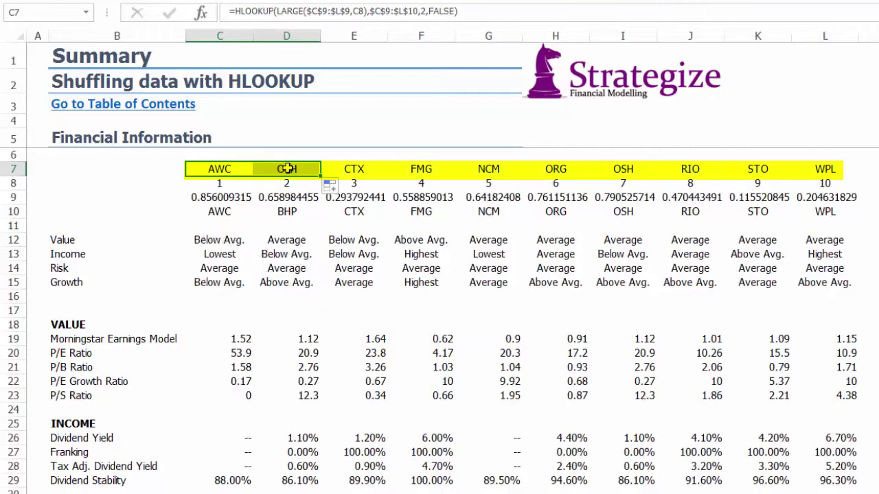
{"action": "left_click", "coordinate": [257, 12]}
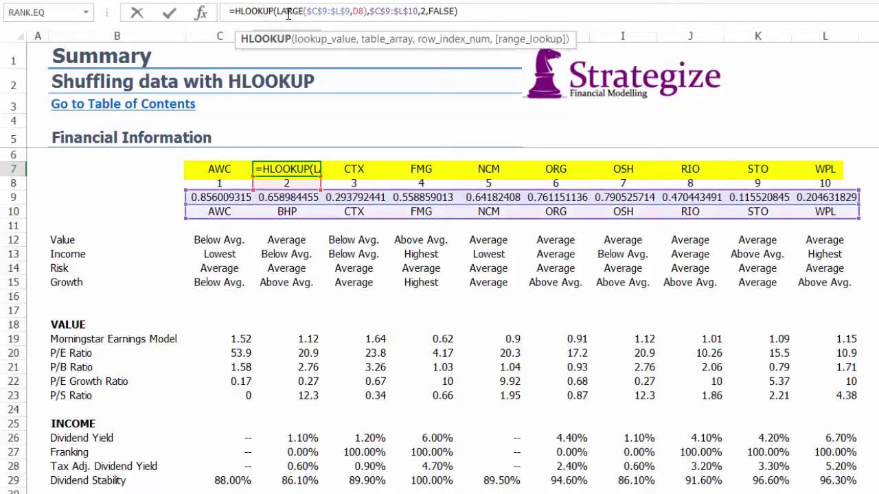
{"action": "left_click", "coordinate": [289, 13]}
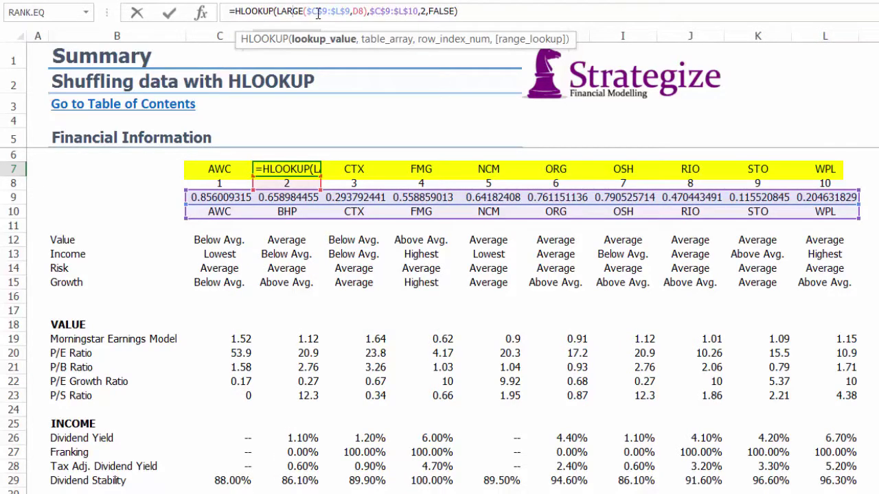
{"action": "left_click", "coordinate": [318, 13]}
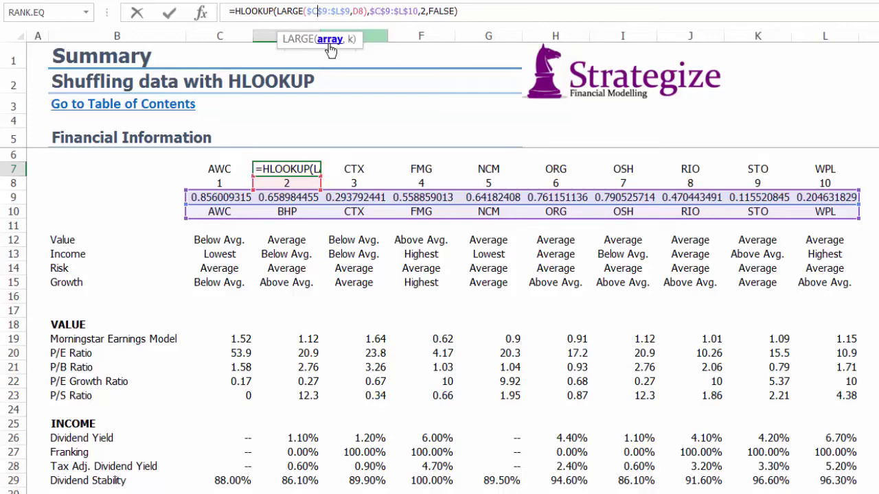
{"action": "left_click", "coordinate": [330, 39]}
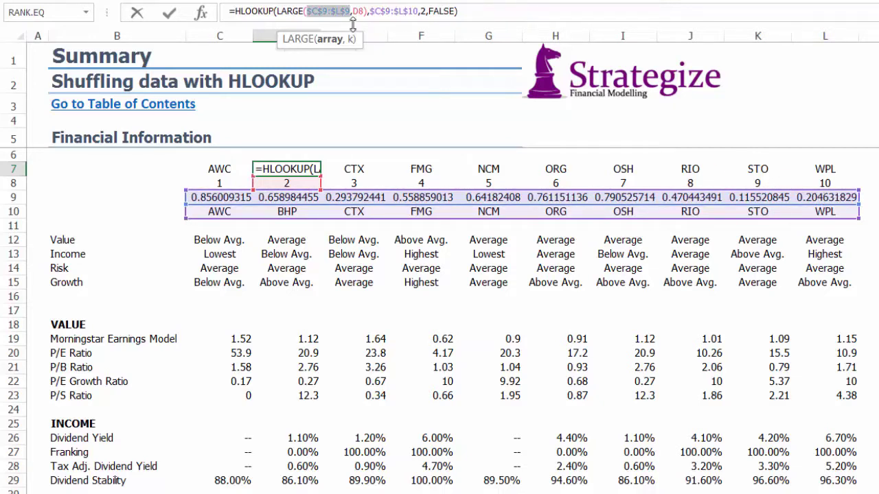
{"action": "left_click", "coordinate": [354, 12]}
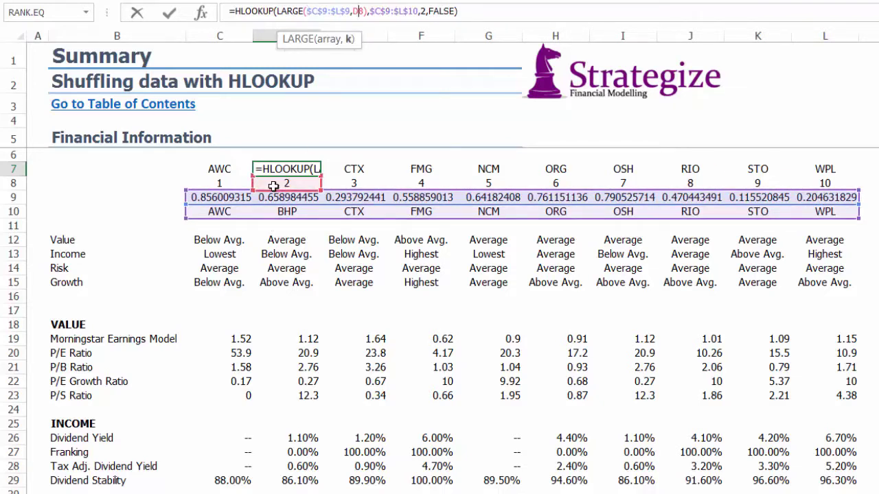
{"action": "left_click", "coordinate": [382, 12]}
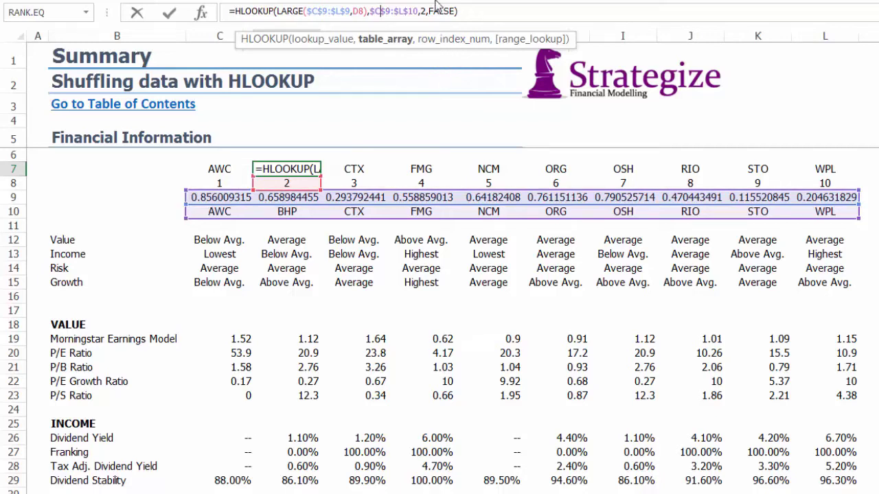
{"action": "key", "text": "Return"}
{"action": "key", "text": "Up"}
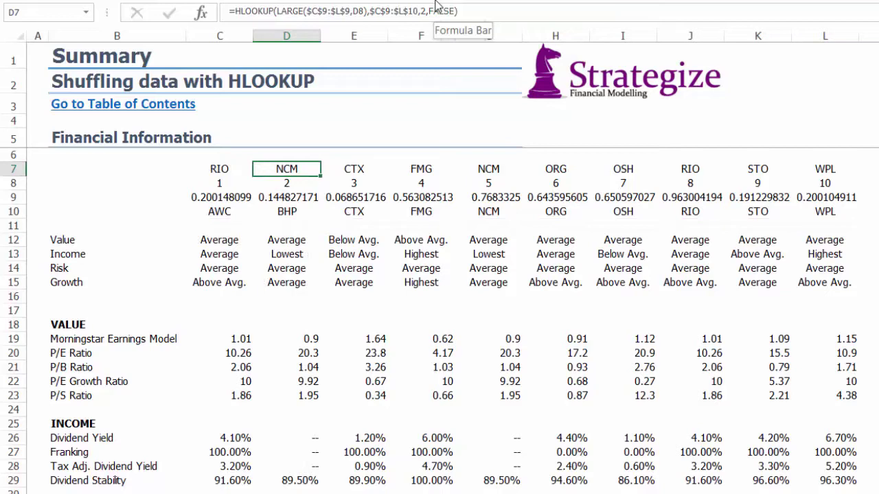
{"action": "key", "text": "ctrl+shift+Right"}
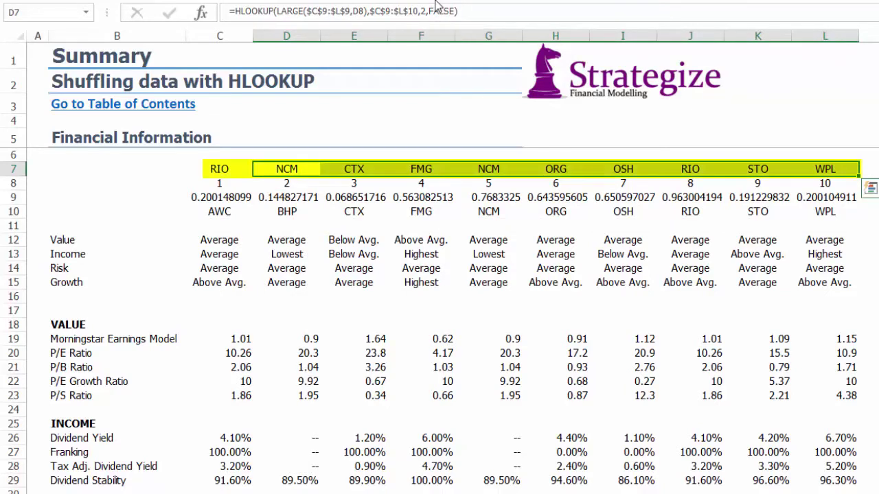
Fill the shuffling formula across C7:L7 and compare each returned ticker against the row 10 tickers.
{"action": "key", "text": "F9"}
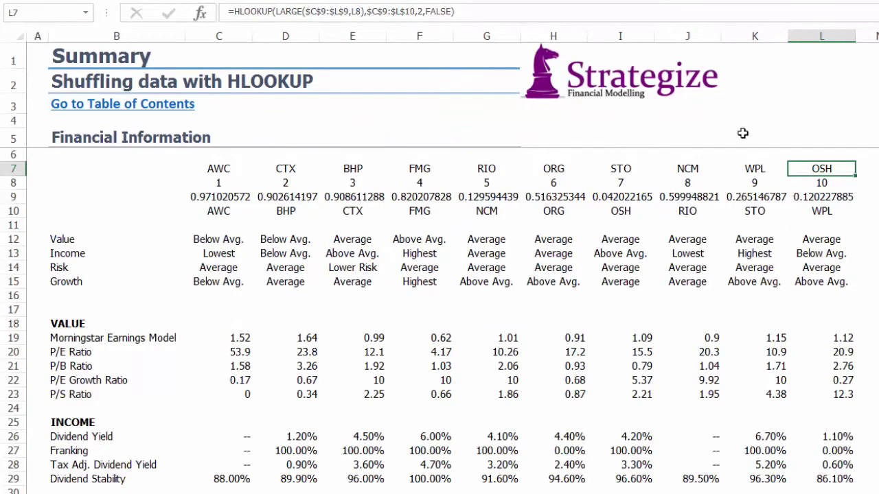
{"action": "left_click", "coordinate": [631, 209]}
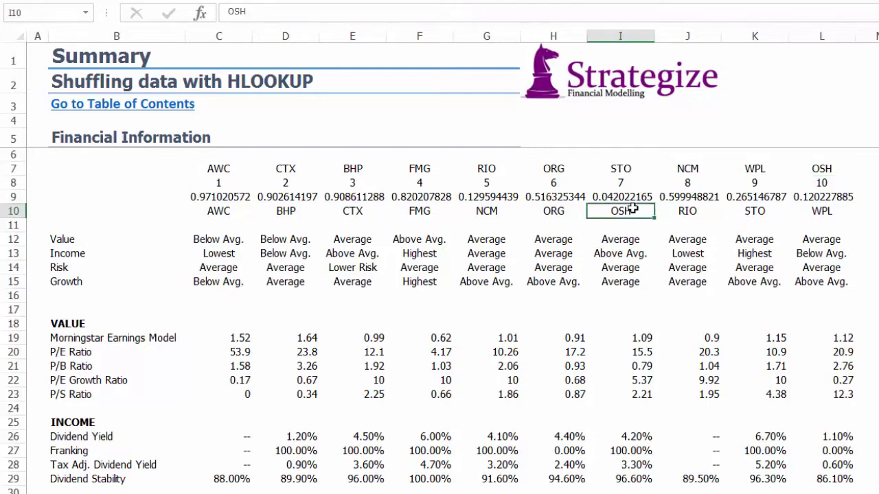
{"action": "left_click", "coordinate": [748, 168]}
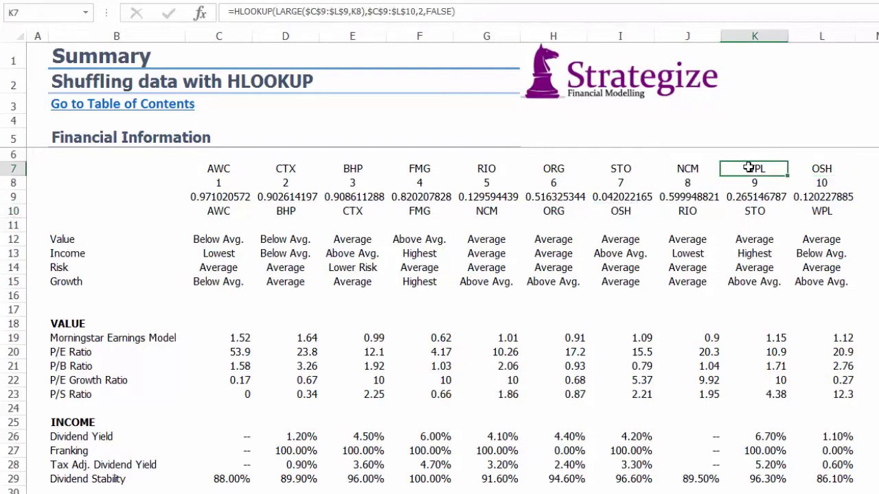
{"action": "left_click", "coordinate": [803, 209]}
{"action": "left_click", "coordinate": [680, 168]}
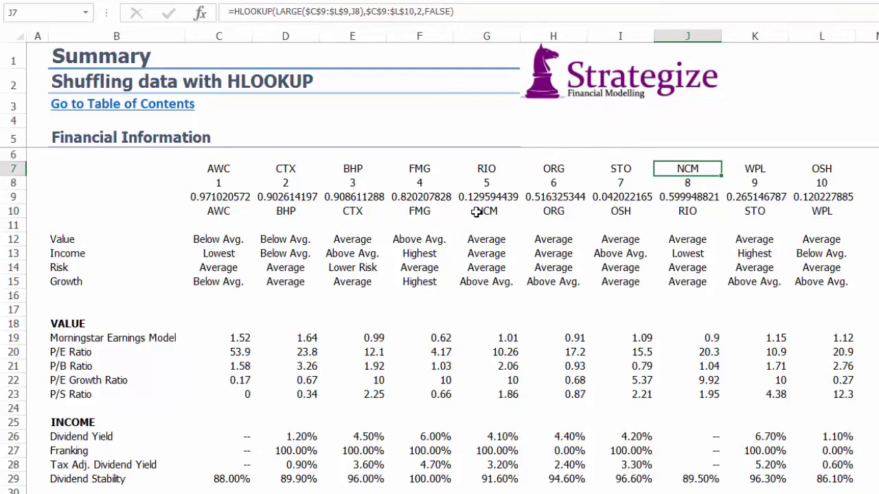
{"action": "left_click", "coordinate": [476, 212]}
{"action": "left_click", "coordinate": [608, 167]}
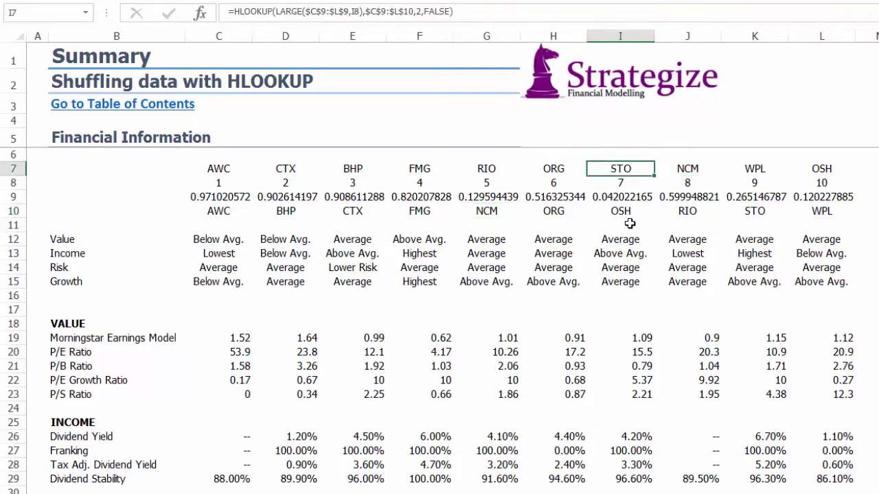
{"action": "left_click", "coordinate": [742, 211]}
{"action": "left_click", "coordinate": [554, 171]}
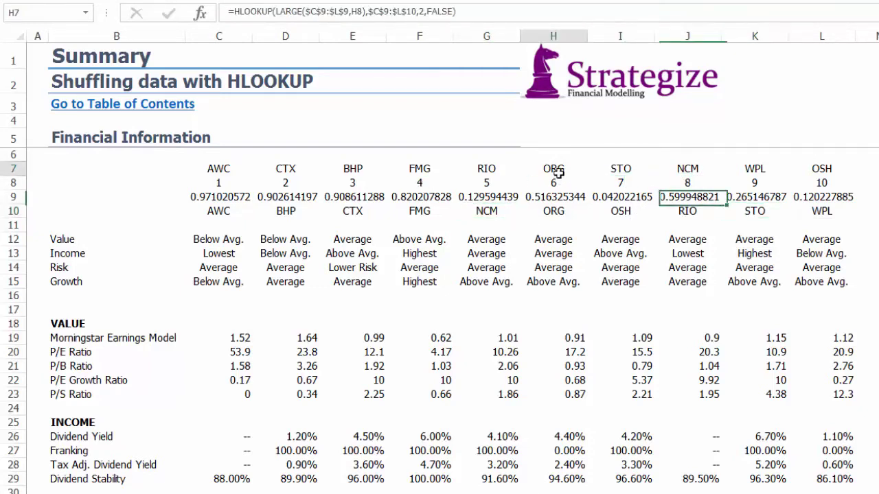
{"action": "left_click", "coordinate": [551, 211]}
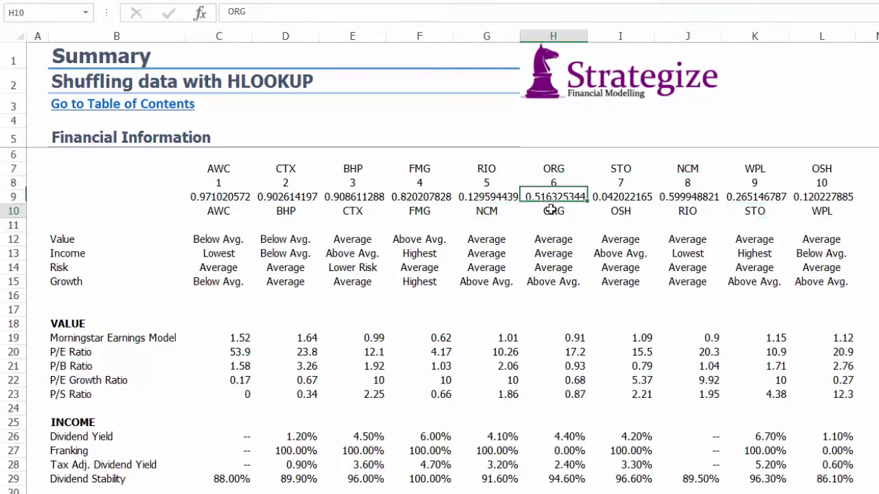
{"action": "left_click", "coordinate": [483, 169]}
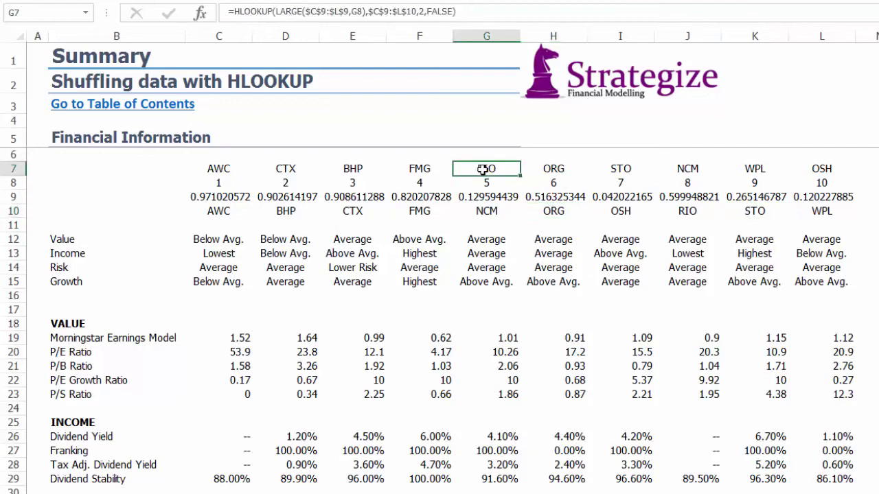
{"action": "left_click", "coordinate": [682, 214]}
{"action": "left_click", "coordinate": [400, 168]}
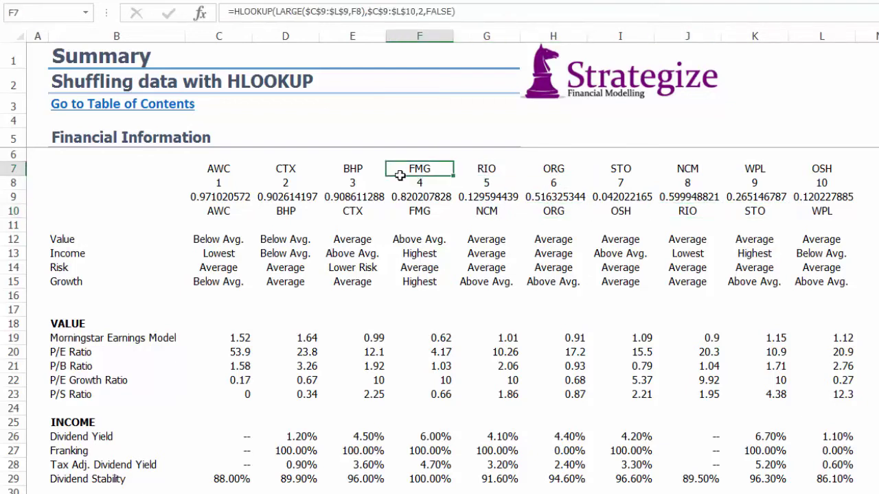
{"action": "left_click", "coordinate": [410, 209]}
{"action": "left_click", "coordinate": [362, 172]}
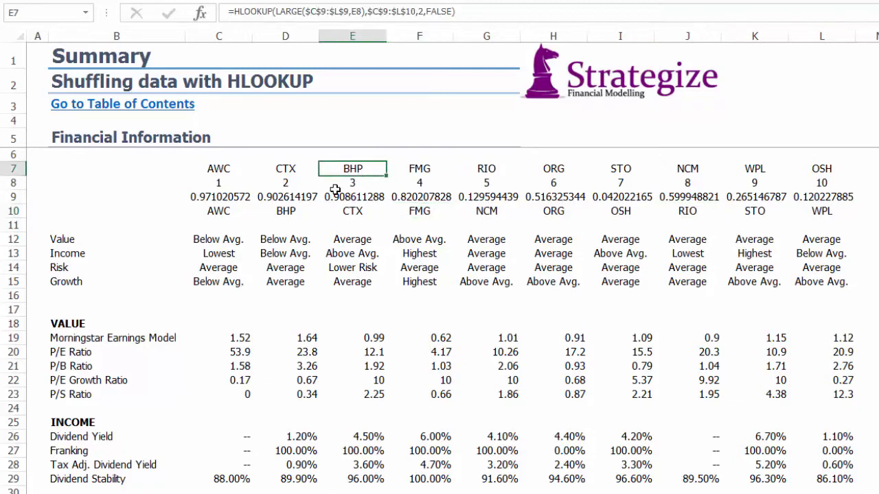
{"action": "left_click", "coordinate": [278, 208]}
{"action": "left_click", "coordinate": [274, 174]}
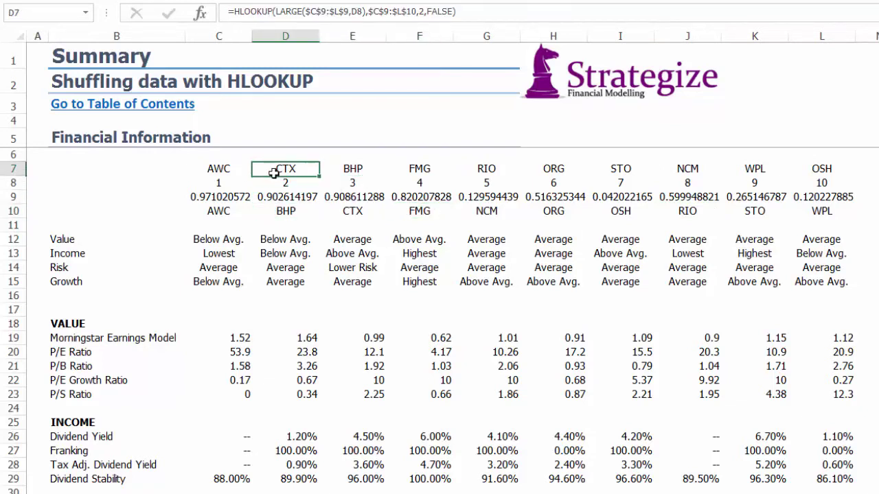
{"action": "left_click", "coordinate": [340, 209]}
{"action": "left_click", "coordinate": [211, 171]}
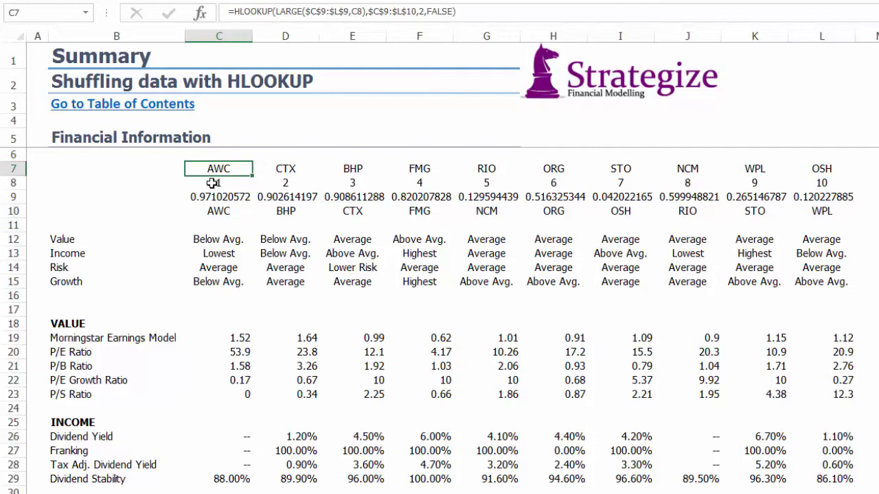
{"action": "left_click", "coordinate": [214, 211]}
Re-enter C9's =RAND() to reshuffle the ticker columns.
{"action": "left_click", "coordinate": [220, 196]}
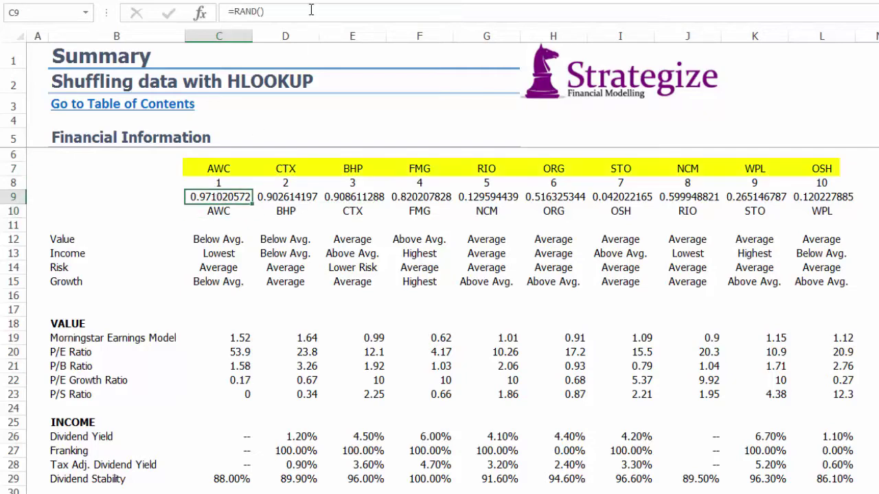
{"action": "left_click", "coordinate": [312, 10]}
{"action": "key", "text": "Return"}
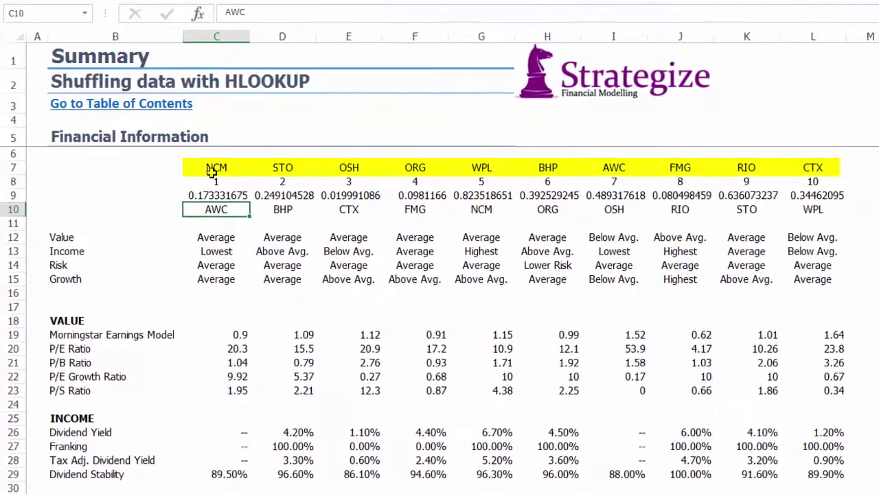
{"action": "left_click_drag", "start_coordinate": [214, 168], "coordinate": [759, 159]}
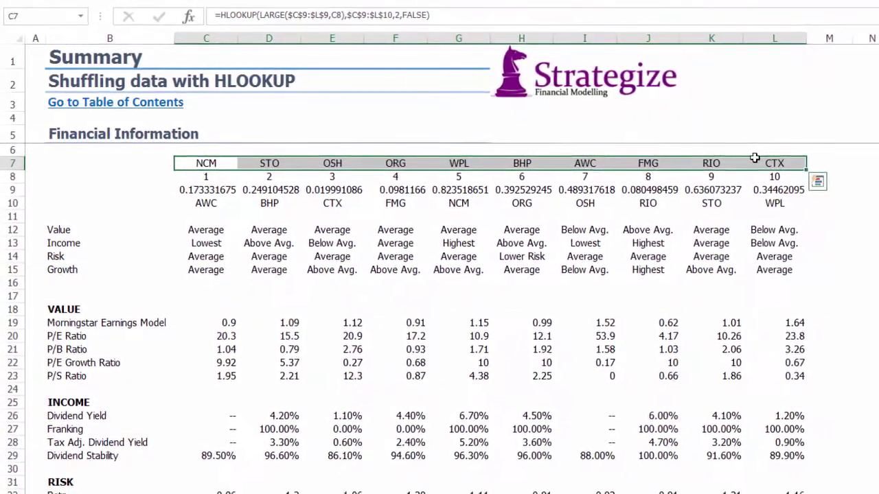
Hide the C7:L7 ticker headings with the custom number format ;;;.
{"action": "key", "text": "ctrl+1"}
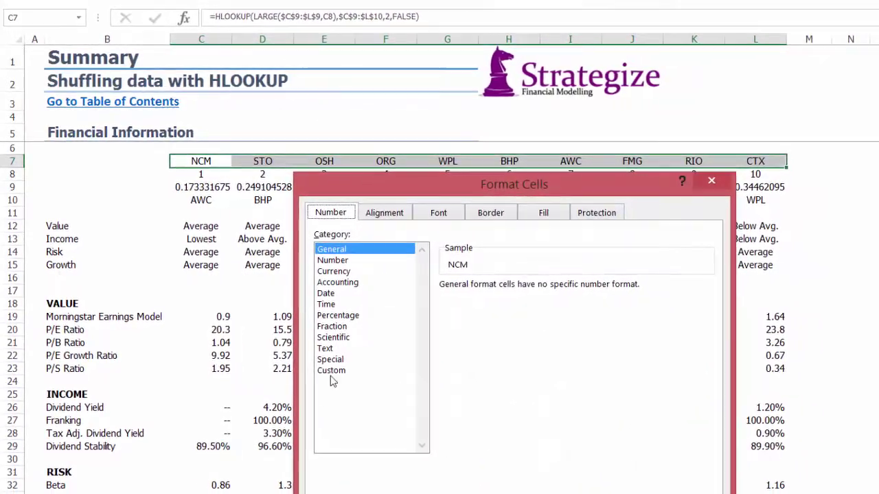
{"action": "left_click", "coordinate": [335, 374]}
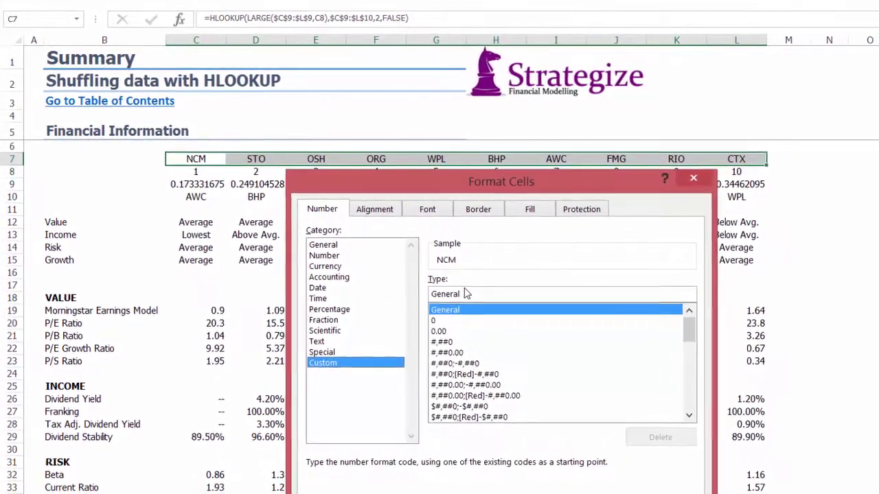
{"action": "left_click_drag", "start_coordinate": [459, 291], "coordinate": [407, 291]}
{"action": "type", "text": ";;;"}
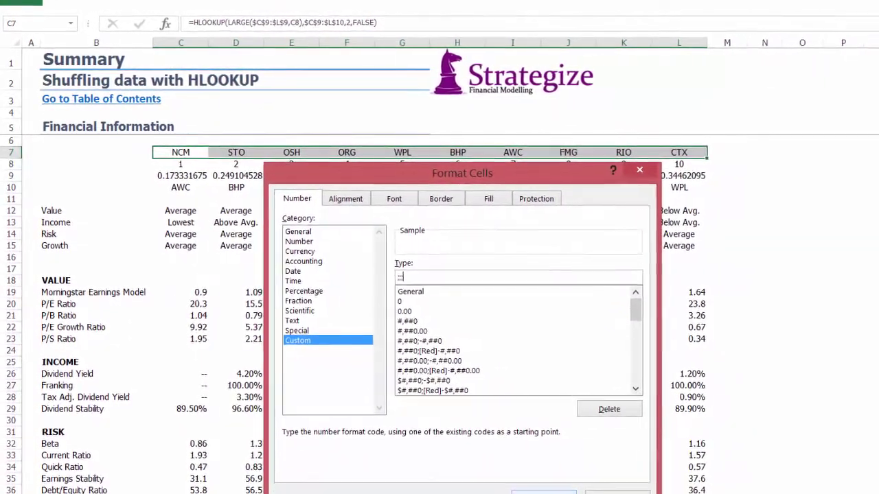
{"action": "left_click", "coordinate": [523, 491]}
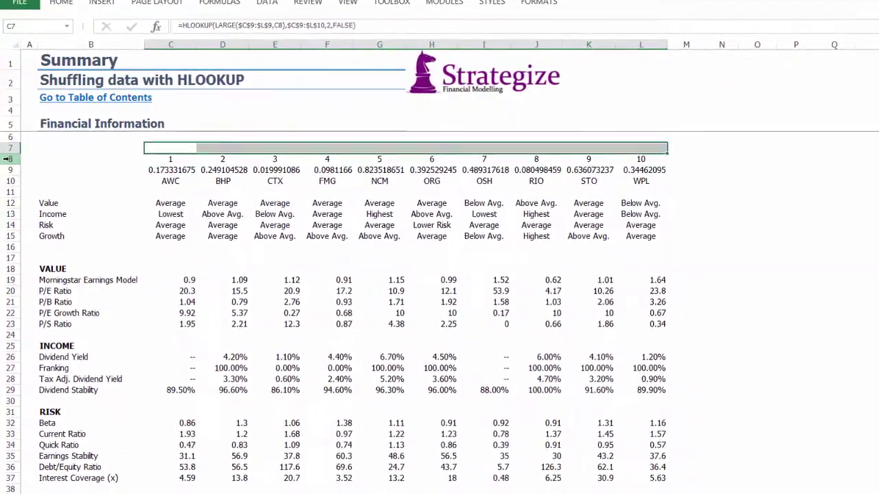
{"action": "left_click_drag", "start_coordinate": [7, 160], "coordinate": [10, 177]}
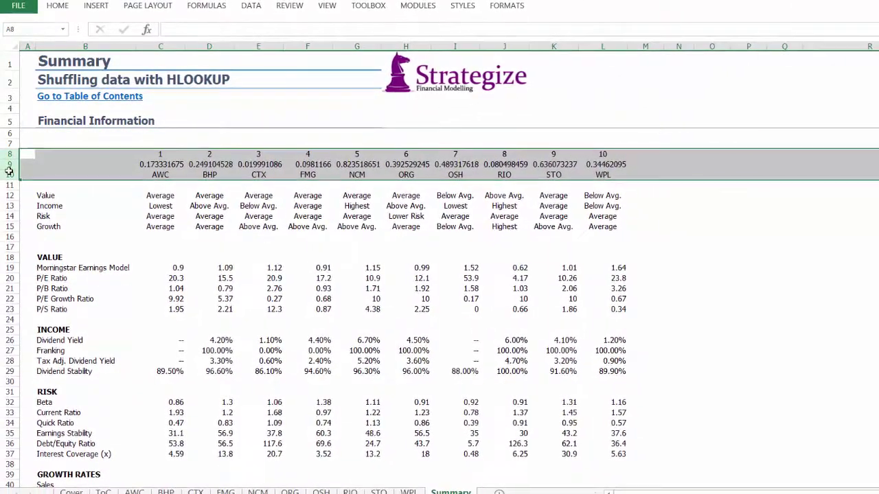
Group rows 8 to 10 into an outline with Data > Group.
{"action": "left_click", "coordinate": [248, 9]}
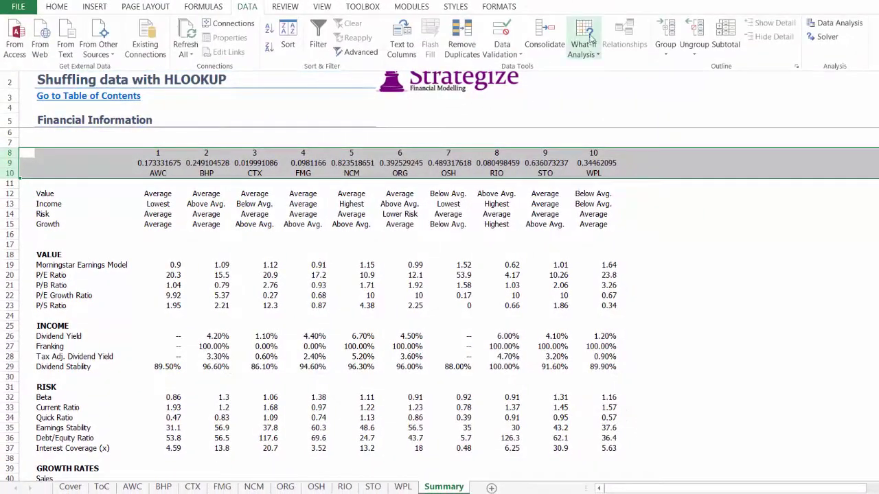
{"action": "left_click", "coordinate": [674, 30]}
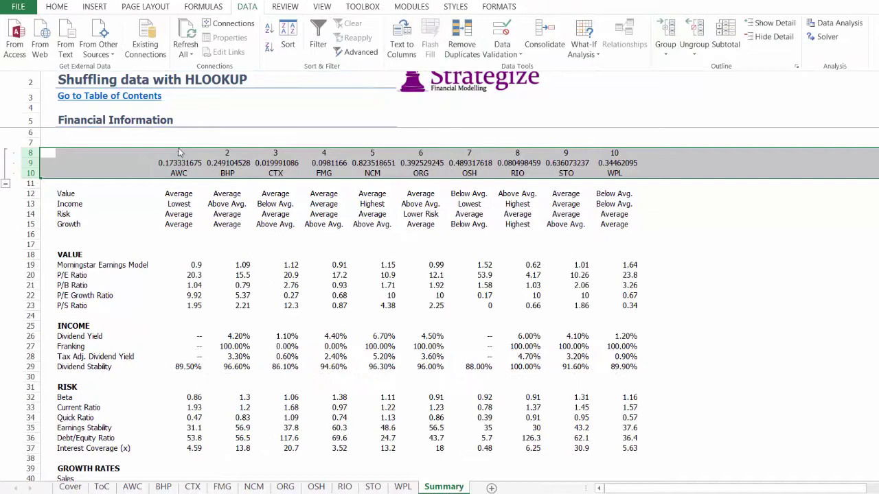
{"action": "left_click", "coordinate": [6, 190]}
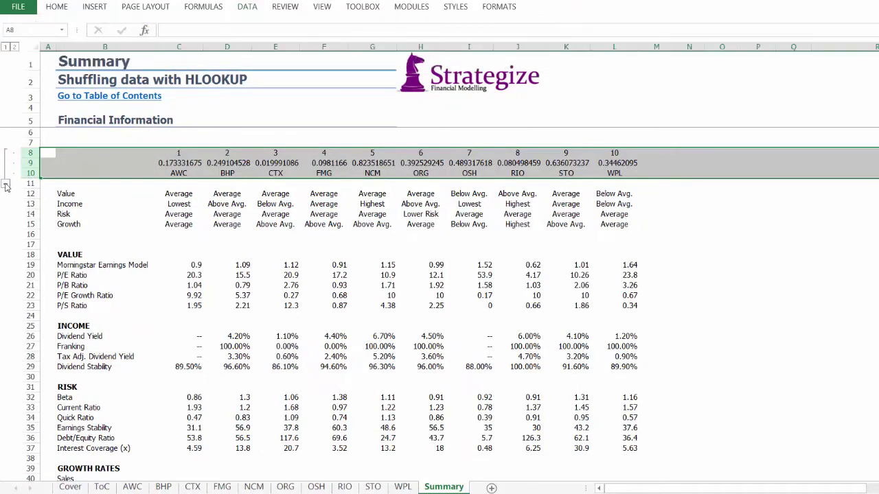
Collapse and expand the grouped helper rows, checking the metric formulas in E13 and E20.
{"action": "left_click", "coordinate": [5, 184]}
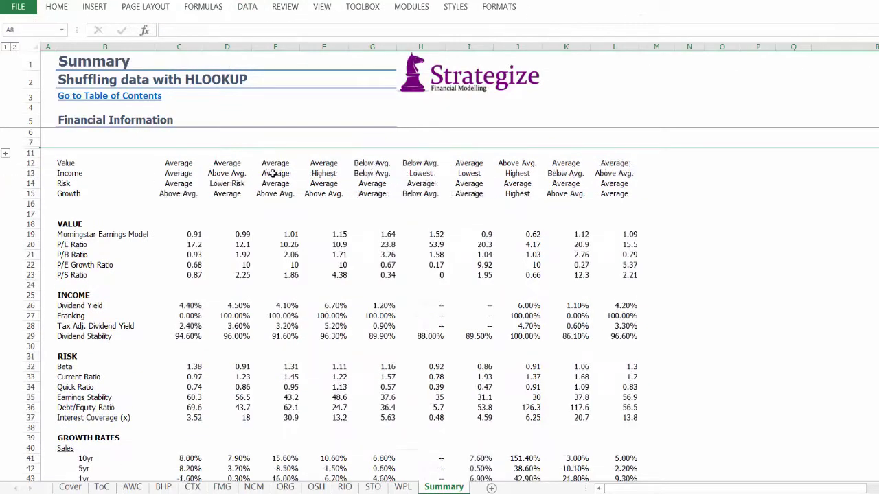
{"action": "left_click", "coordinate": [273, 174]}
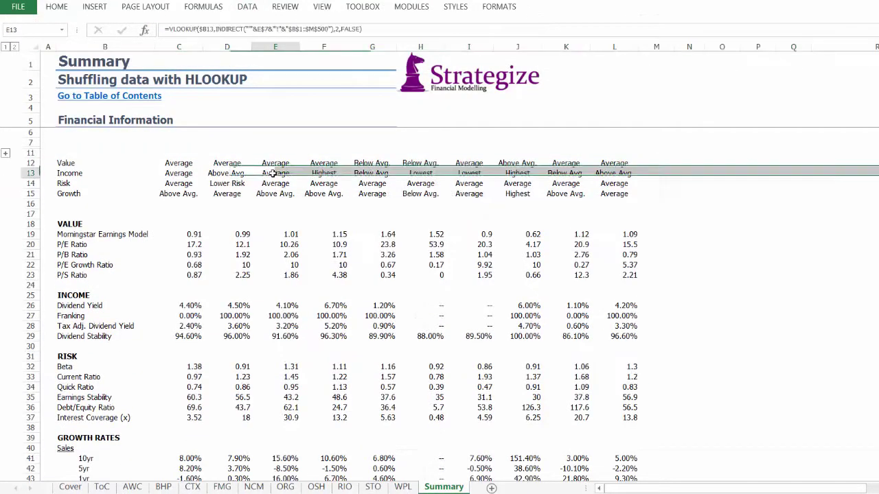
{"action": "left_click", "coordinate": [6, 153]}
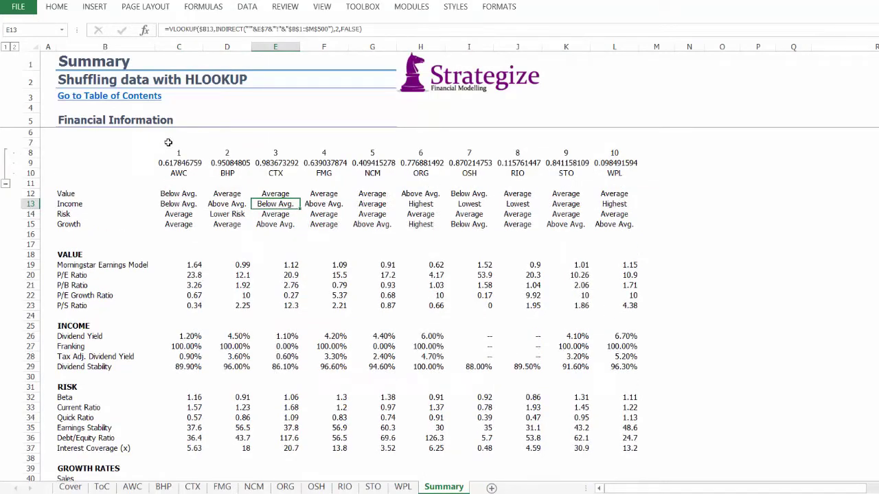
{"action": "key", "text": "Down"}
{"action": "key", "text": "Down"}
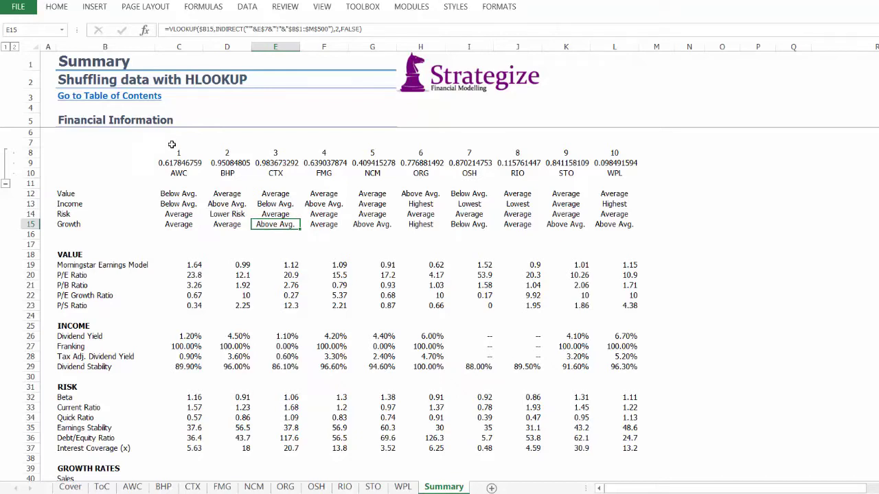
{"action": "left_click", "coordinate": [272, 274]}
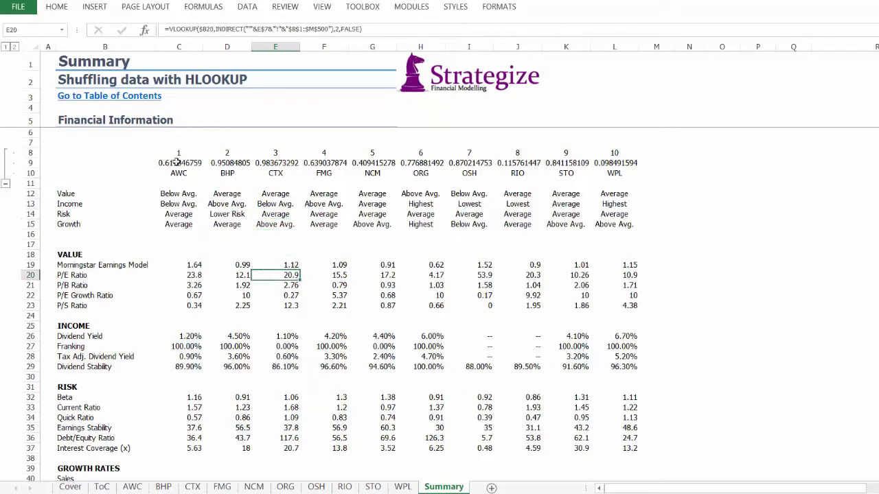
{"action": "left_click_drag", "start_coordinate": [169, 146], "coordinate": [608, 148]}
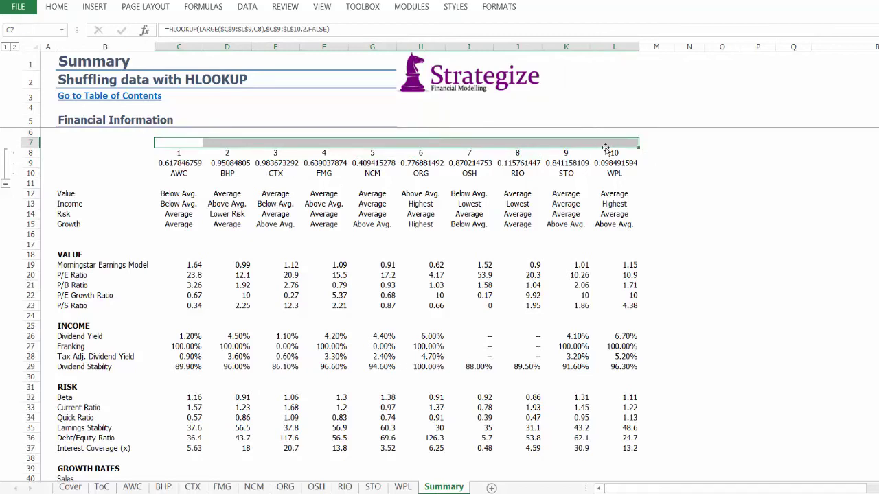
Remove the ;;; custom format from row 7 so tickers like CTX, BHP and FMG reappear.
{"action": "key", "text": "ctrl+1"}
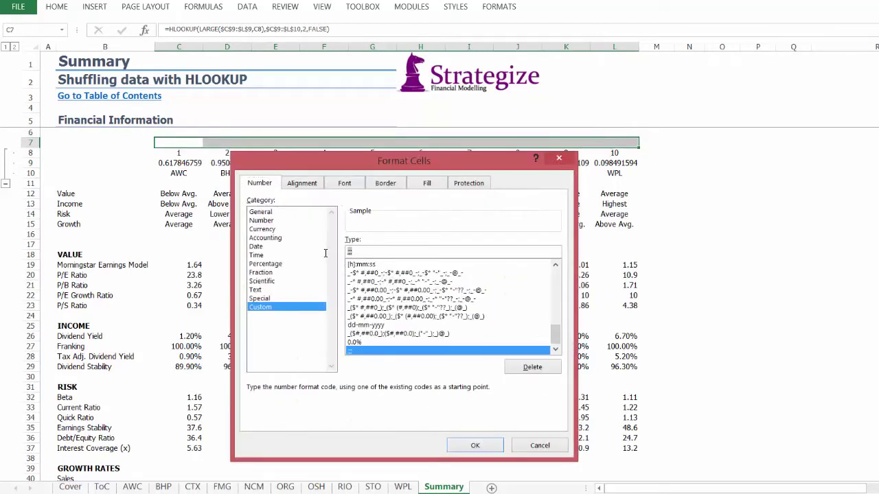
{"action": "key", "text": "BackSpace"}
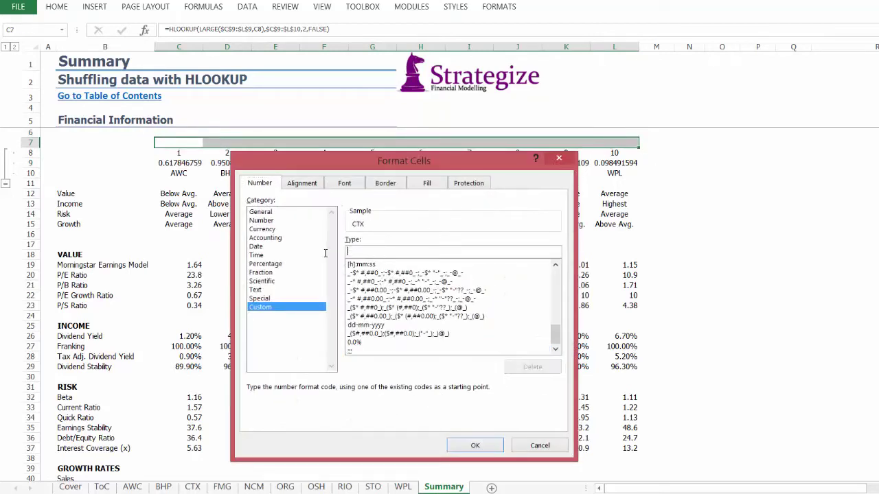
{"action": "left_click", "coordinate": [477, 447]}
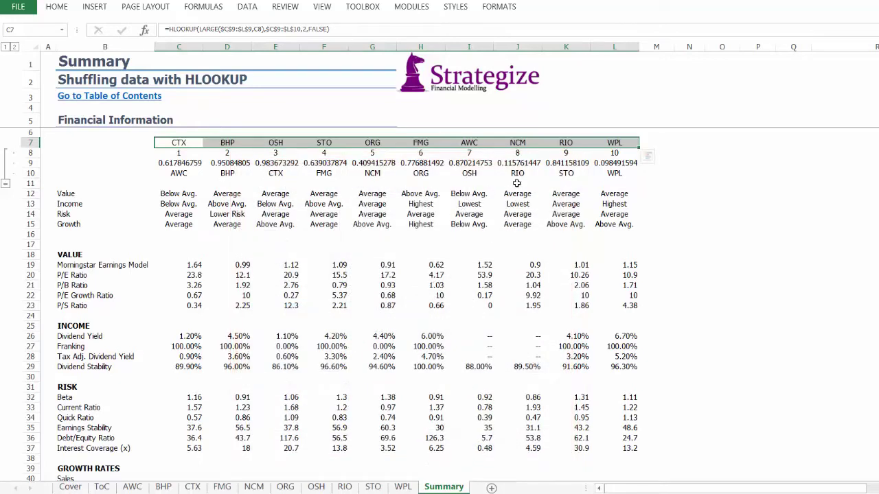
{"action": "left_click", "coordinate": [427, 143]}
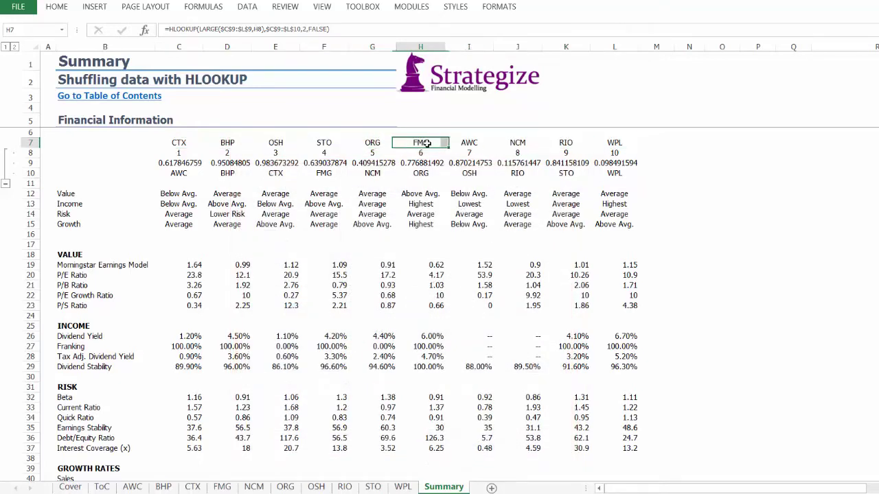
{"action": "left_click", "coordinate": [425, 196]}
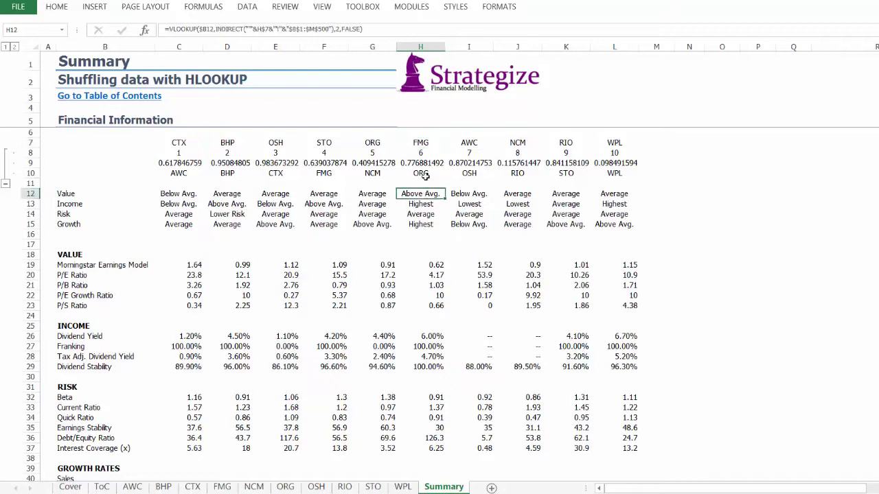
{"action": "left_click", "coordinate": [426, 30]}
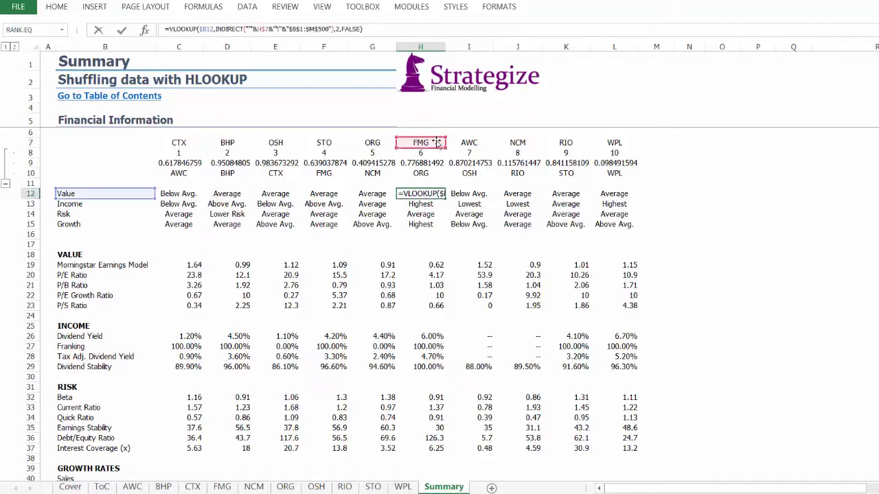
{"action": "key", "text": "Escape"}
{"action": "left_click", "coordinate": [423, 174]}
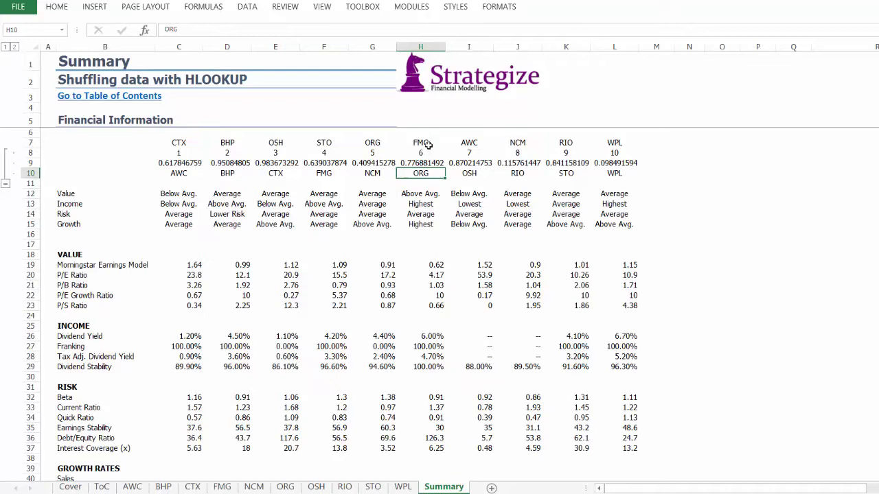
{"action": "left_click", "coordinate": [427, 143]}
{"action": "left_click", "coordinate": [429, 191]}
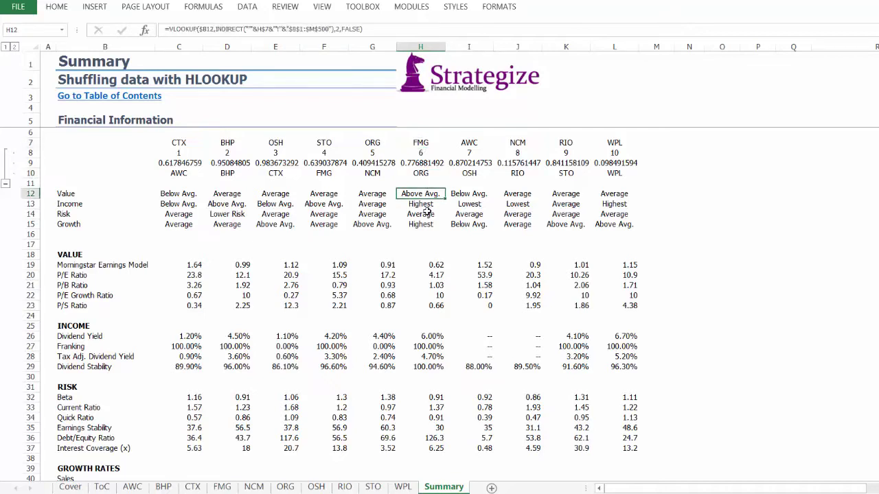
{"action": "left_click", "coordinate": [428, 214]}
{"action": "left_click", "coordinate": [429, 224]}
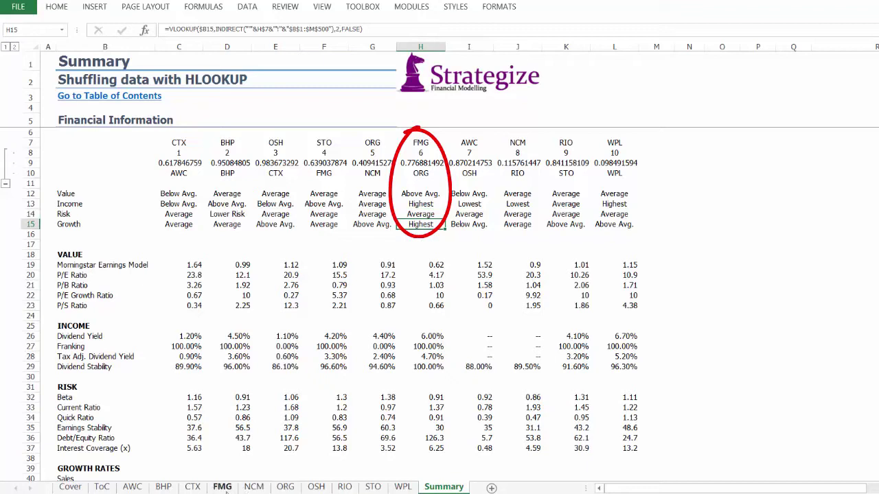
{"action": "left_click", "coordinate": [222, 487]}
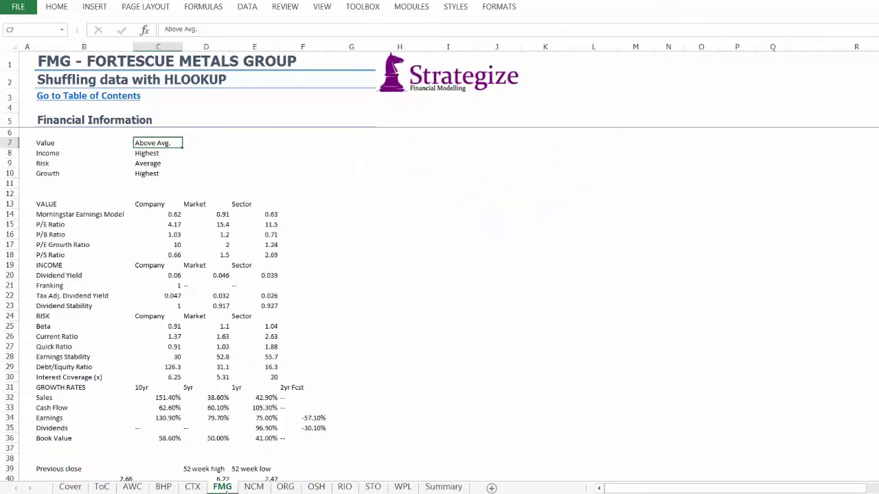
{"action": "left_click", "coordinate": [168, 153]}
{"action": "left_click", "coordinate": [164, 165]}
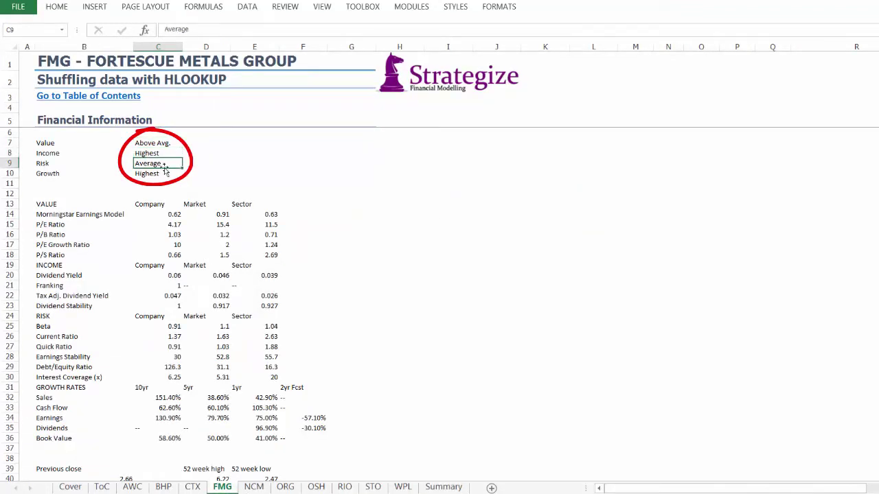
{"action": "left_click", "coordinate": [164, 174]}
{"action": "left_click", "coordinate": [444, 487]}
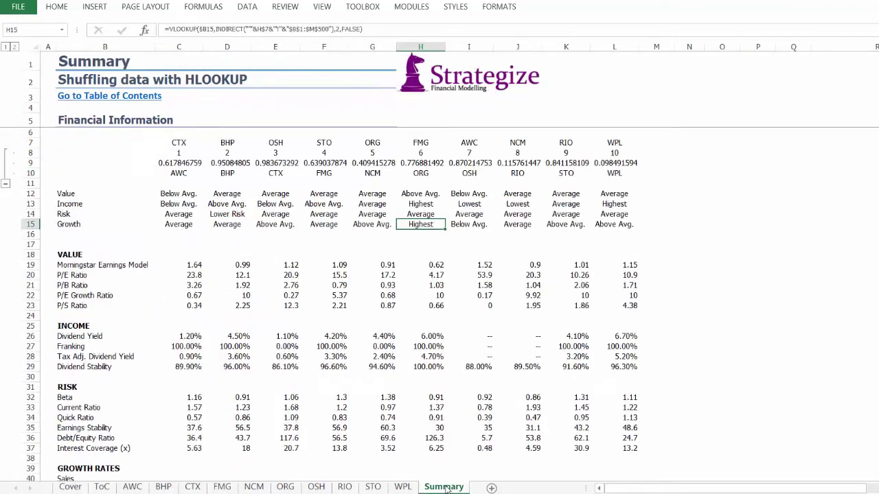
{"action": "left_click", "coordinate": [308, 145]}
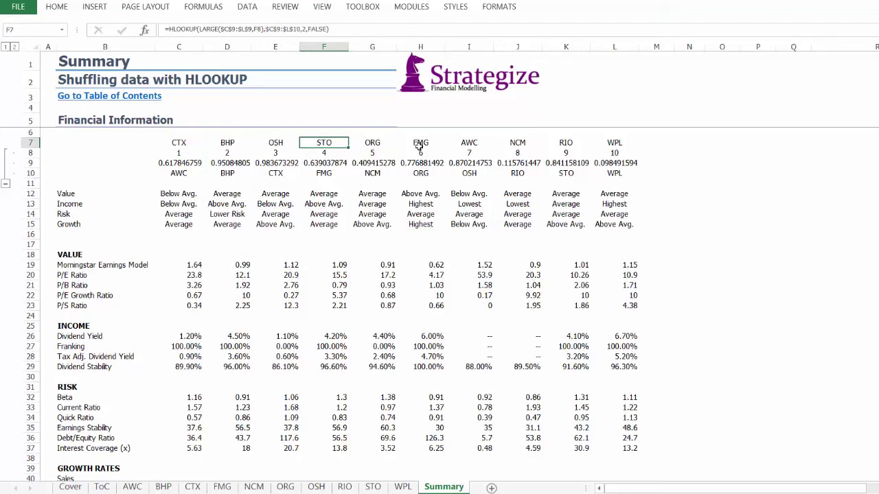
{"action": "left_click", "coordinate": [560, 142]}
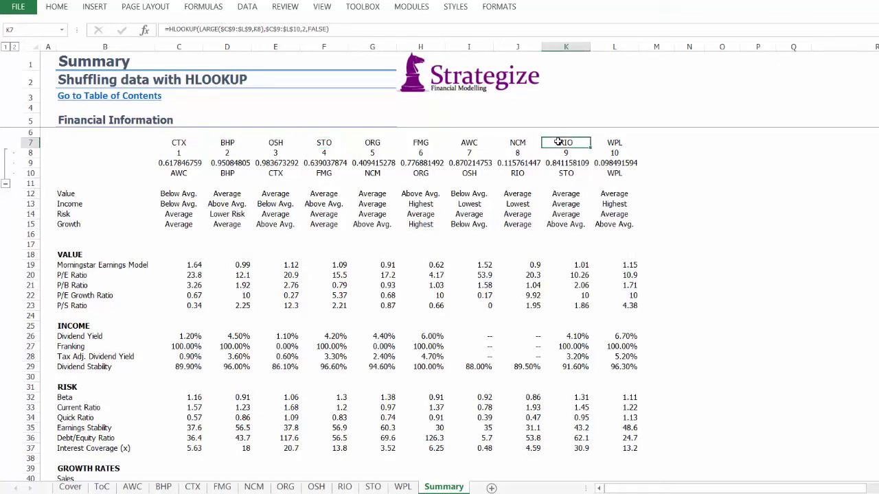
{"action": "left_click_drag", "start_coordinate": [569, 264], "coordinate": [566, 305]}
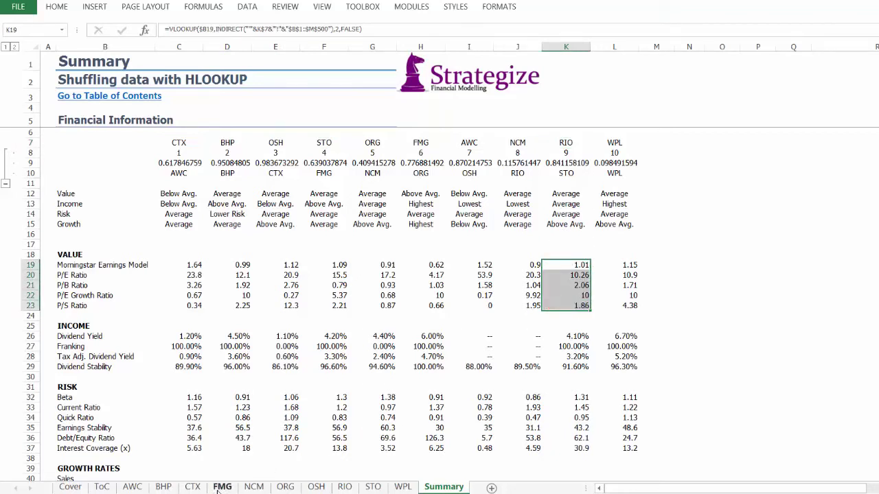
{"action": "left_click", "coordinate": [345, 485]}
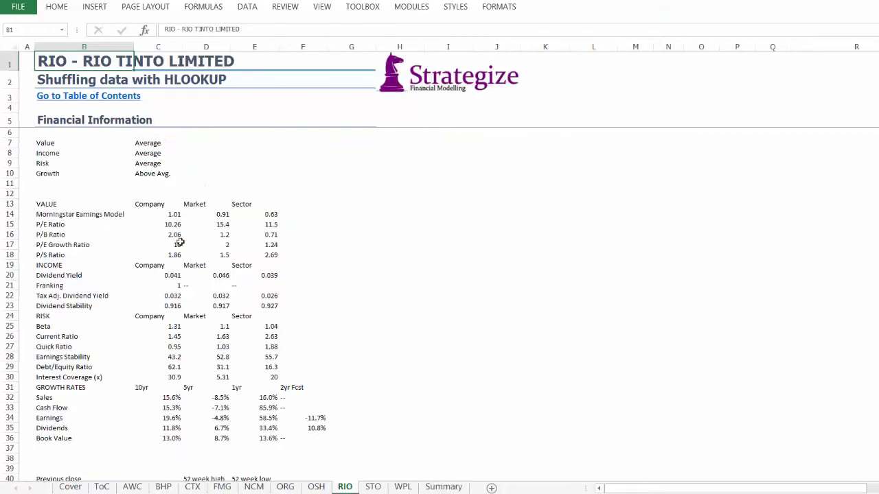
{"action": "left_click_drag", "start_coordinate": [160, 215], "coordinate": [161, 257]}
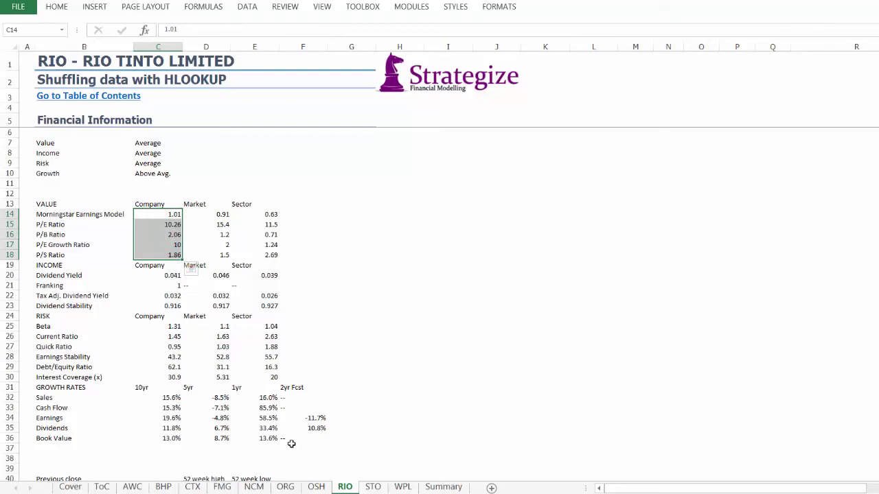
{"action": "left_click", "coordinate": [444, 487]}
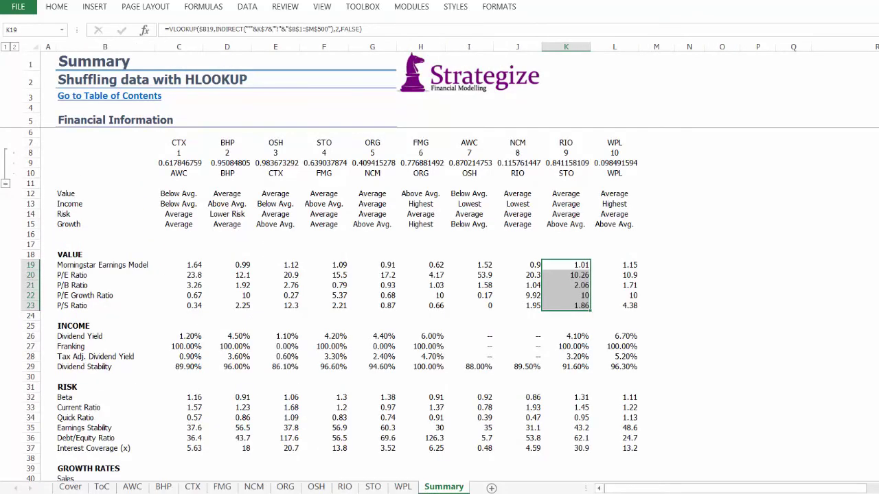